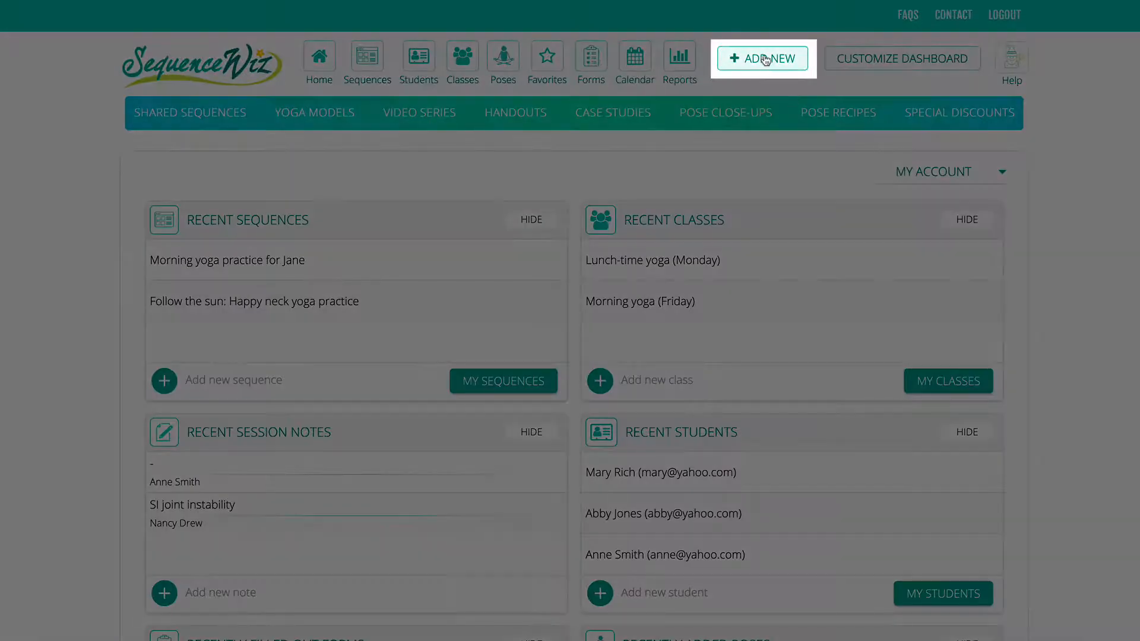
Step: Start a new form and name it "Stress assessment"
click(766, 60)
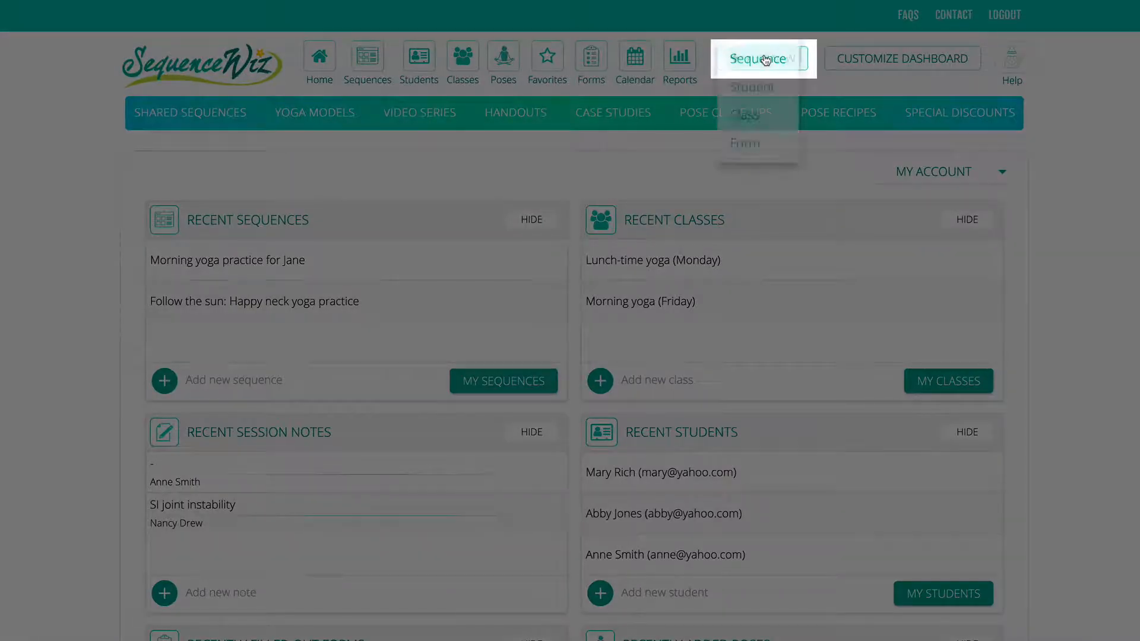
click(750, 146)
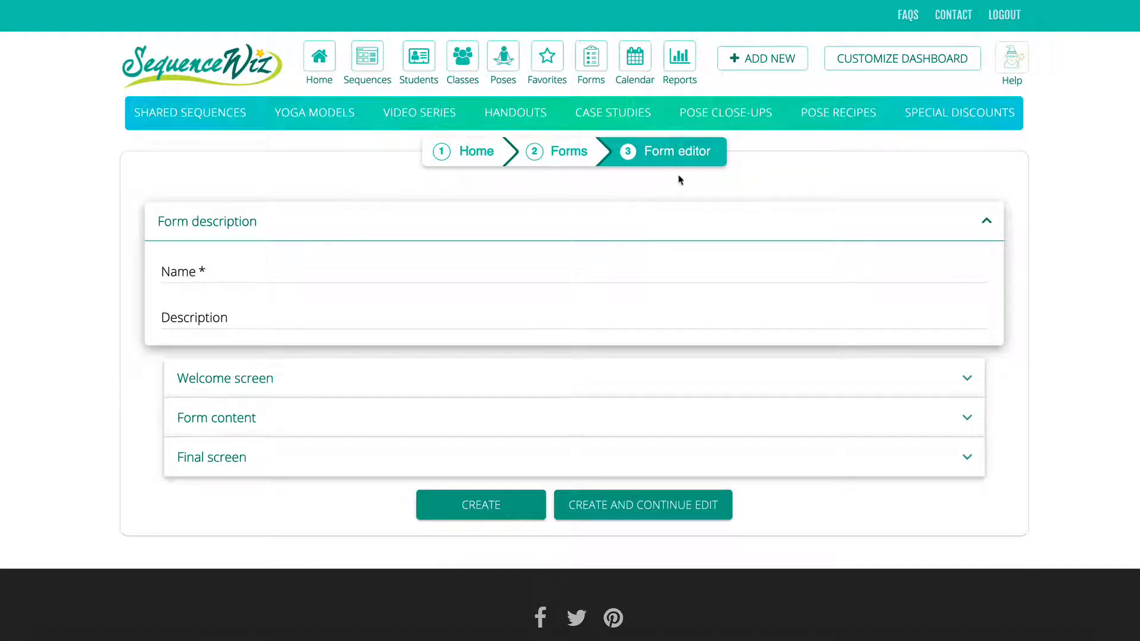
click(210, 267)
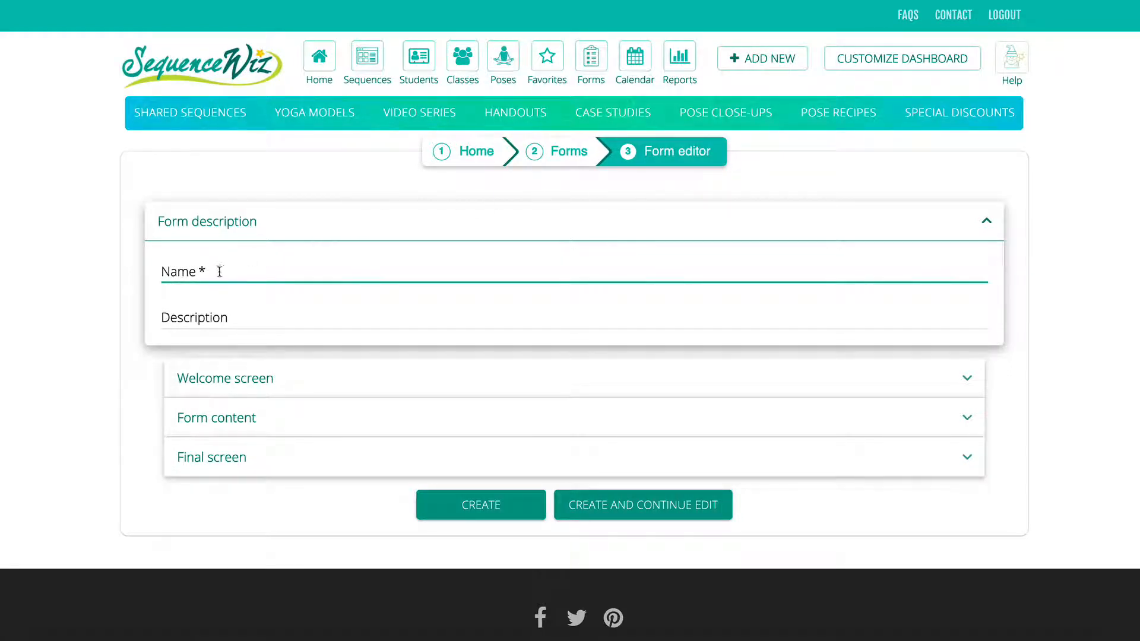
click(221, 272)
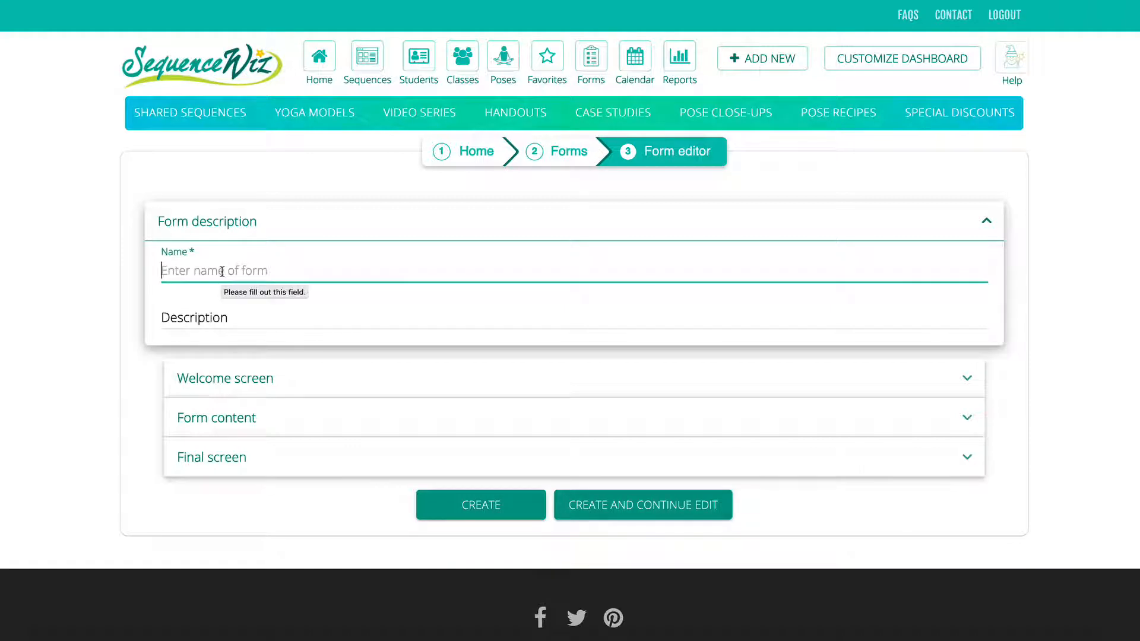
text(Stress assessment)
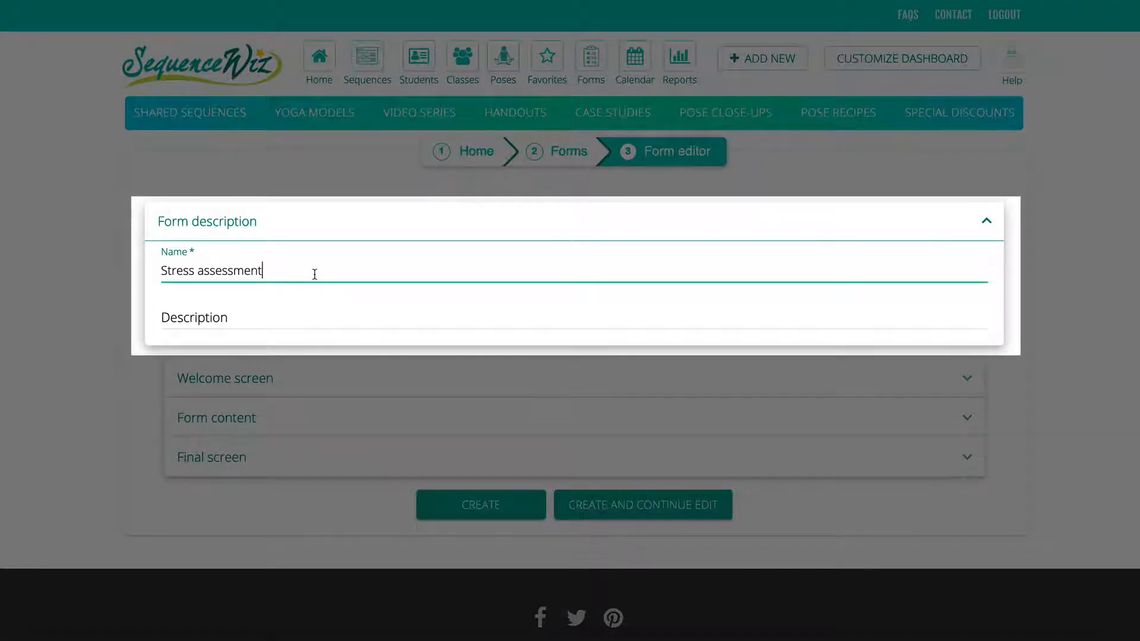
click(232, 318)
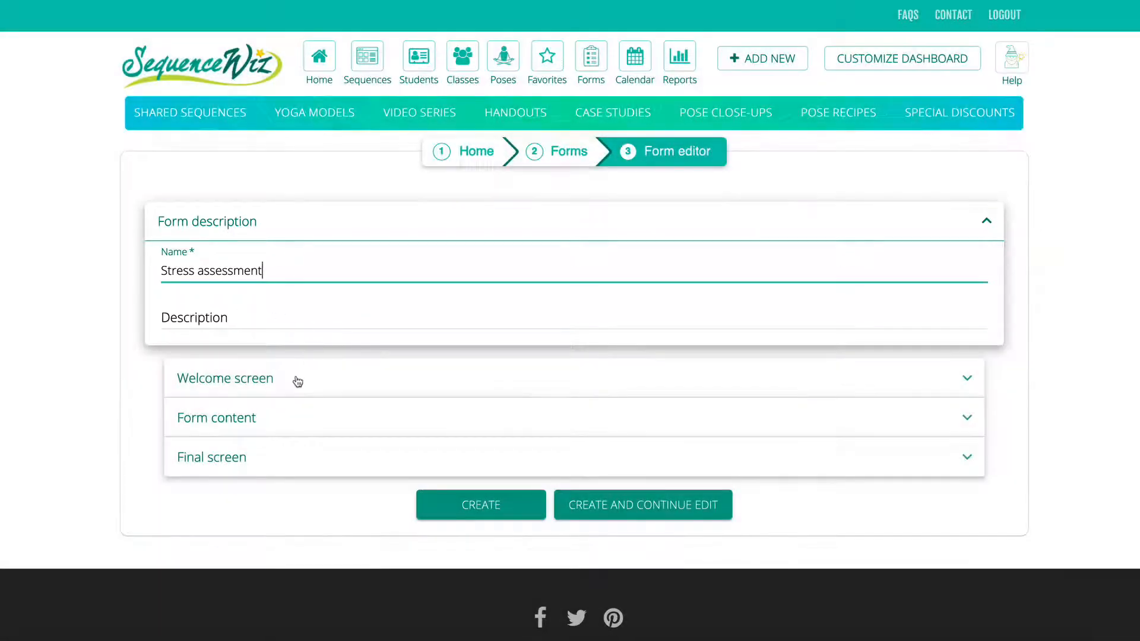
Step: Set the form's welcome screen text to "Thank you for taking time to fill out this form."
click(297, 381)
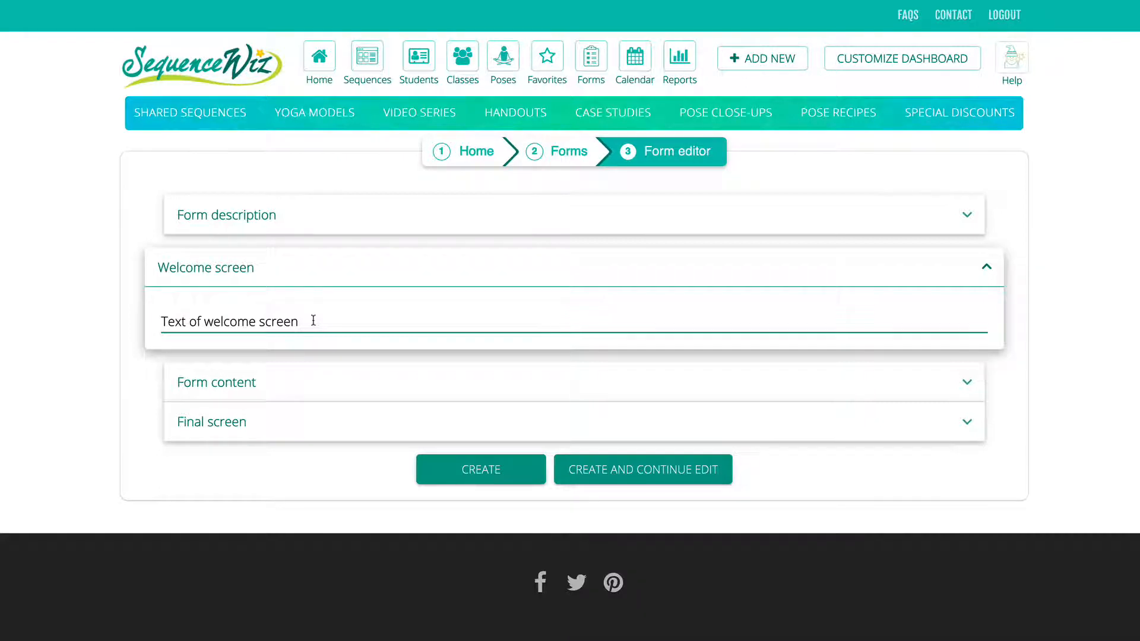
click(313, 321)
text(Thank you for taking time to fill out this form.)
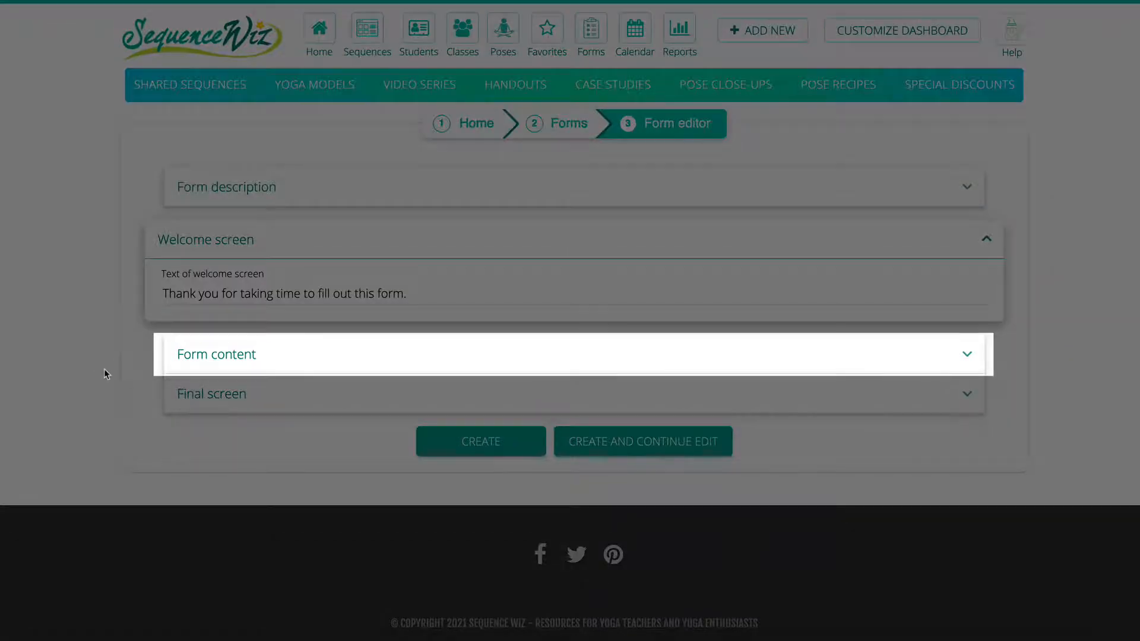
Step: Add a one-answer multiple choice question to the form content: "What is your current level of stress?"
click(284, 355)
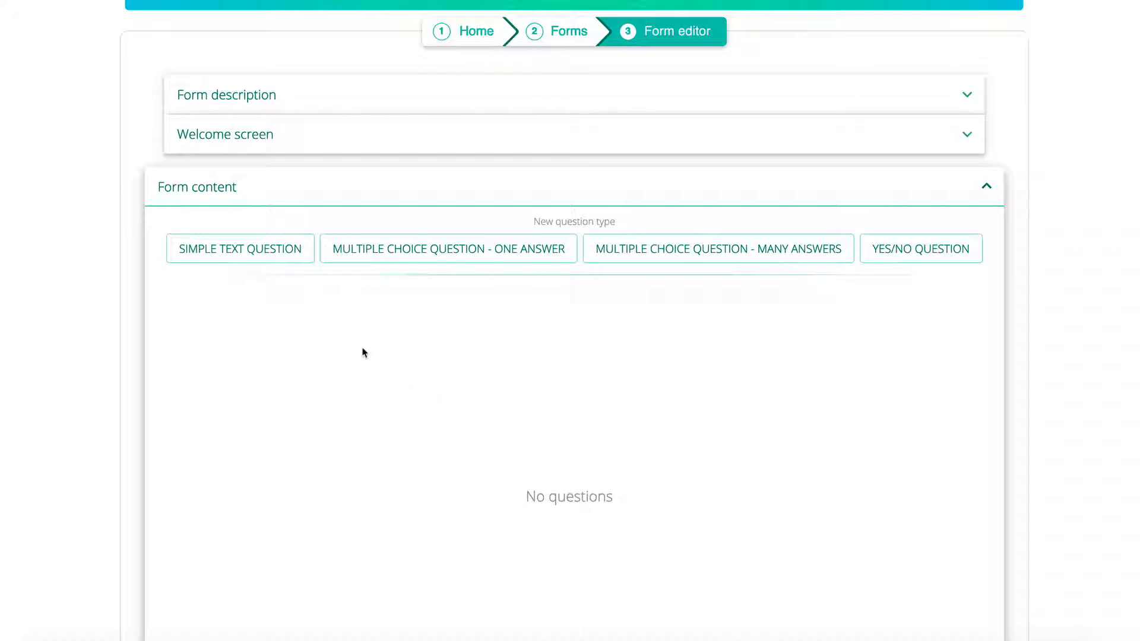
click(354, 252)
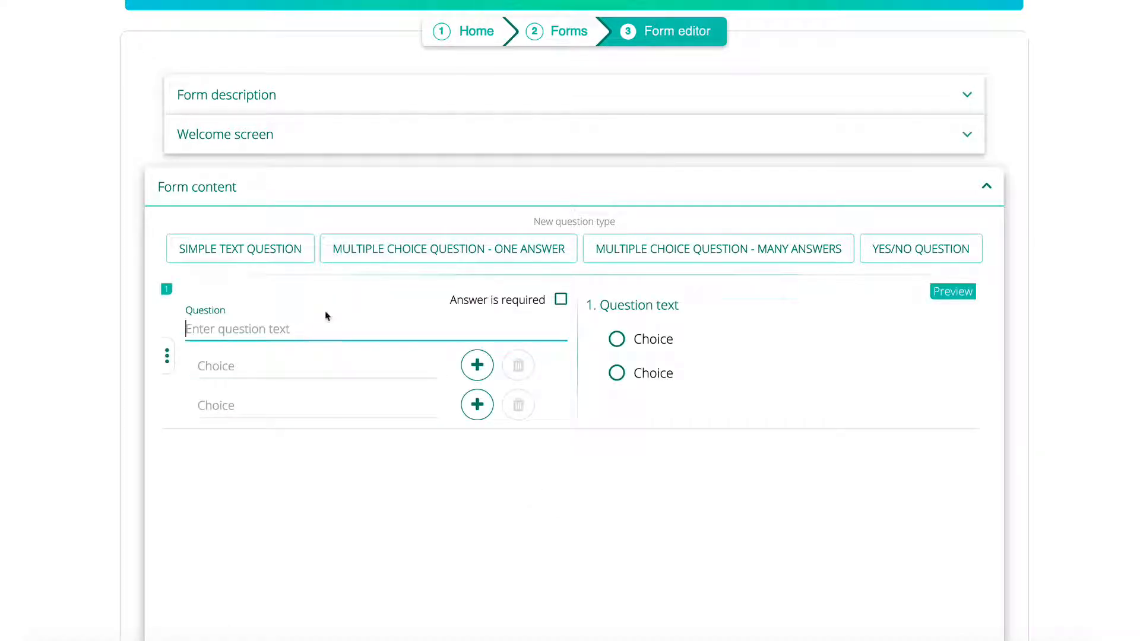
text(What is your current level of stress?)
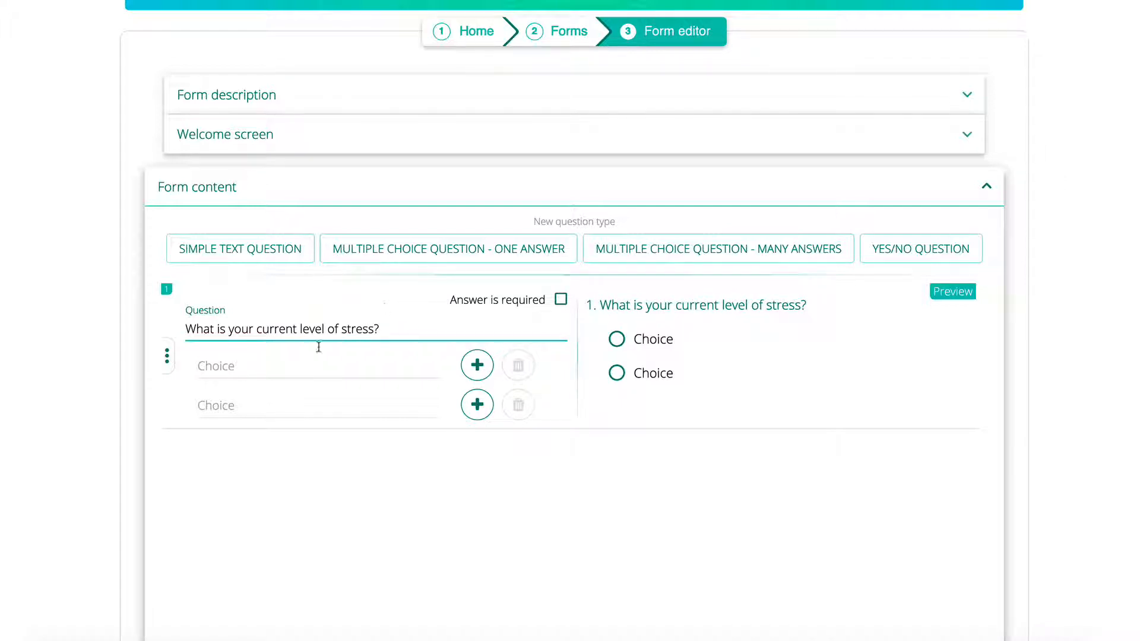
Step: Give the stress level question four answer choices: Low, Medium, High and Variable
click(239, 366)
text(Low)
click(255, 407)
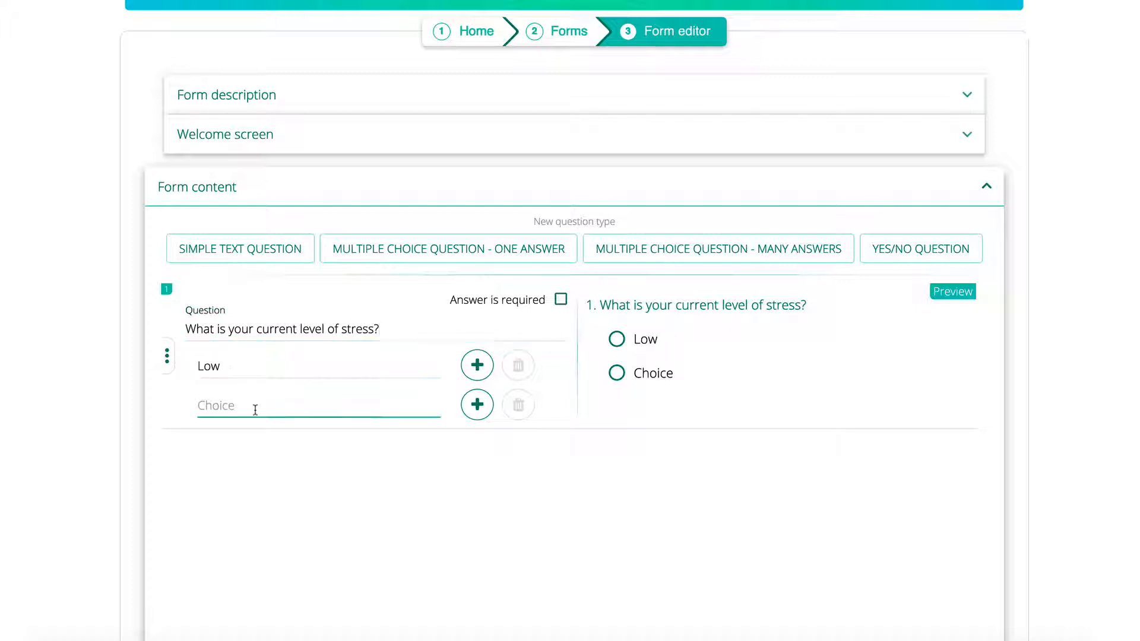
text(Medium)
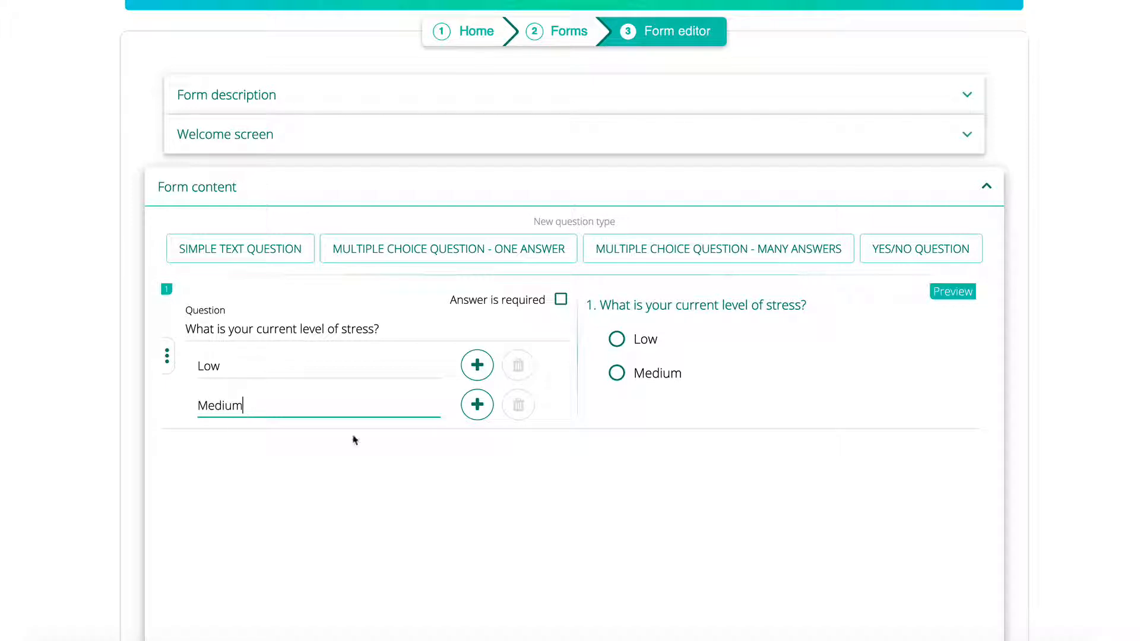
click(472, 410)
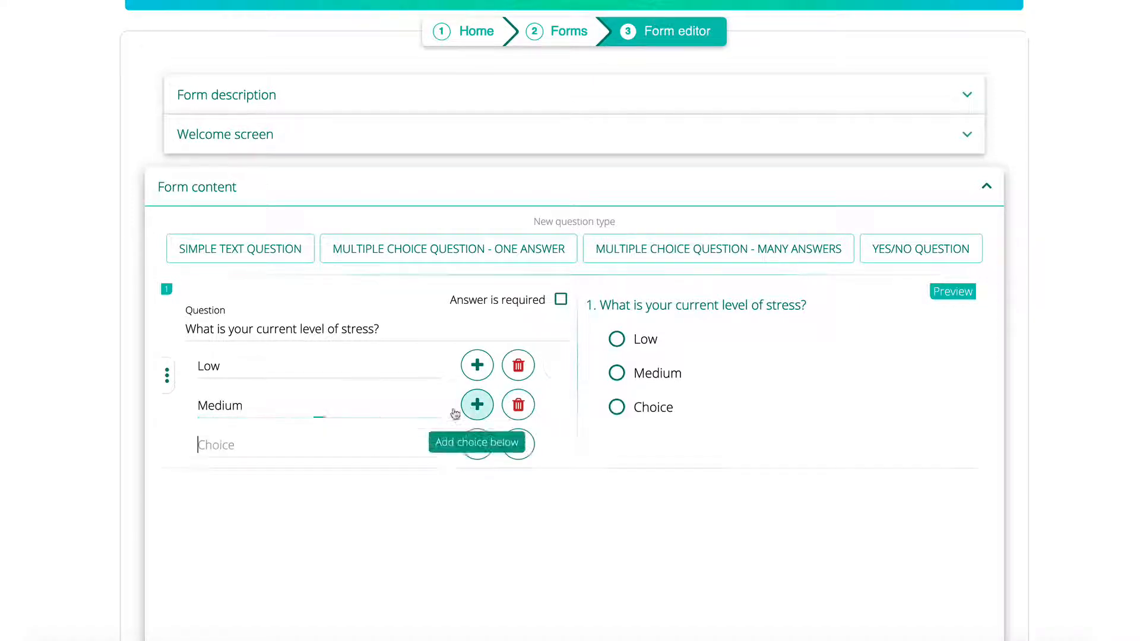
click(247, 442)
text(High)
click(478, 444)
text(Variable)
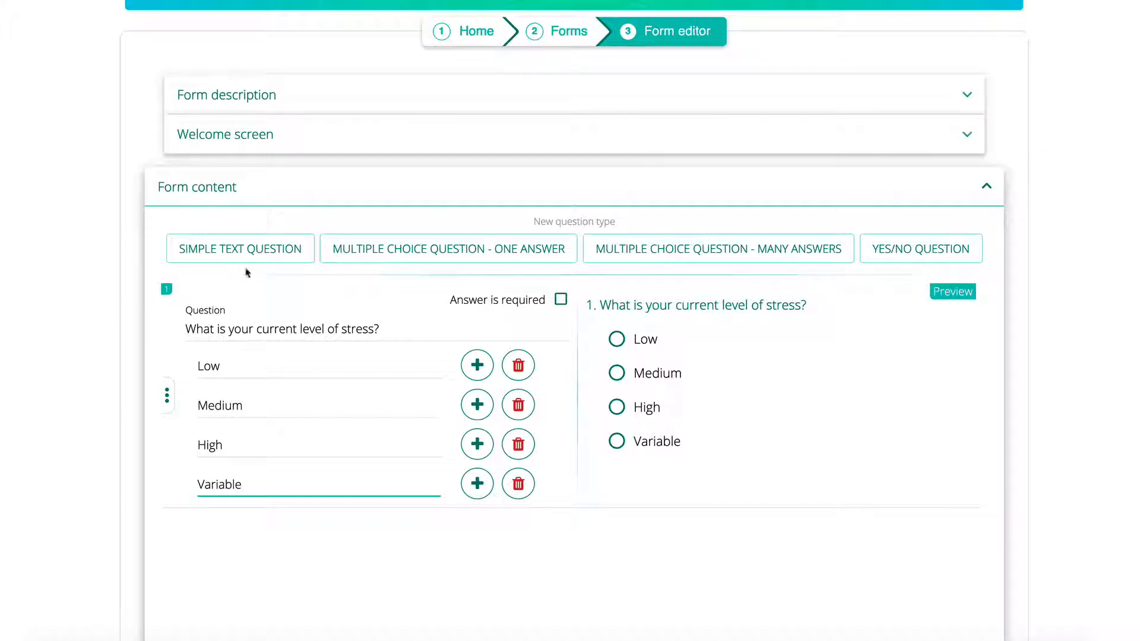
Step: Add the simple text question "What is the main source of your stress?" and the many-answers question "Where do you experience stress in your body?"
click(249, 248)
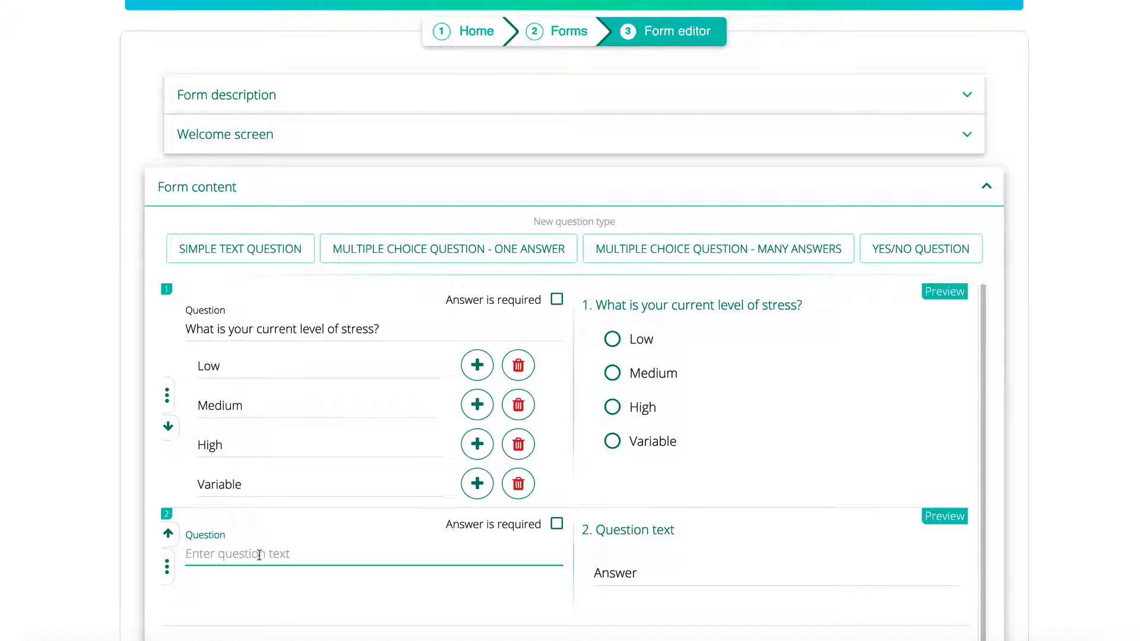
text(What is the main source of your stress?)
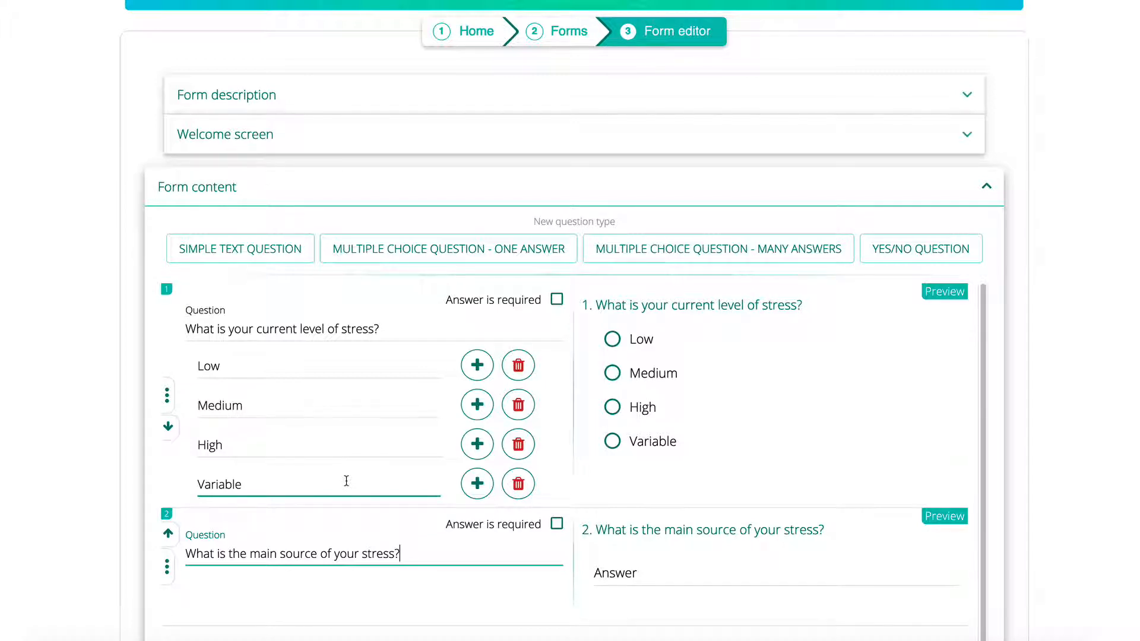
click(766, 254)
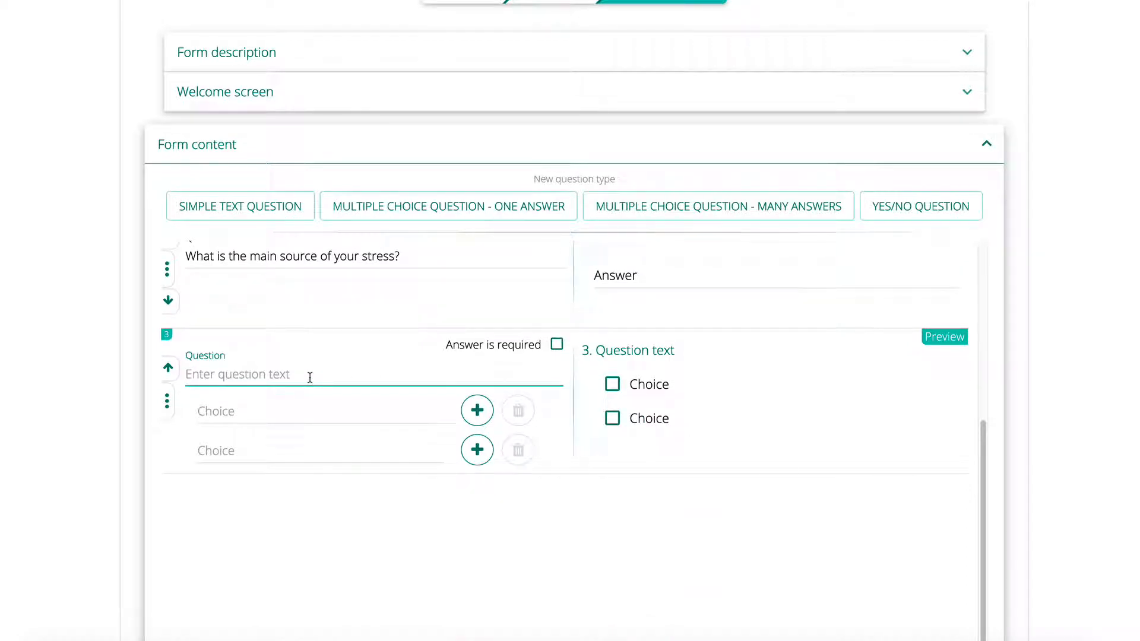
text(Where do you experience stress in your body?)
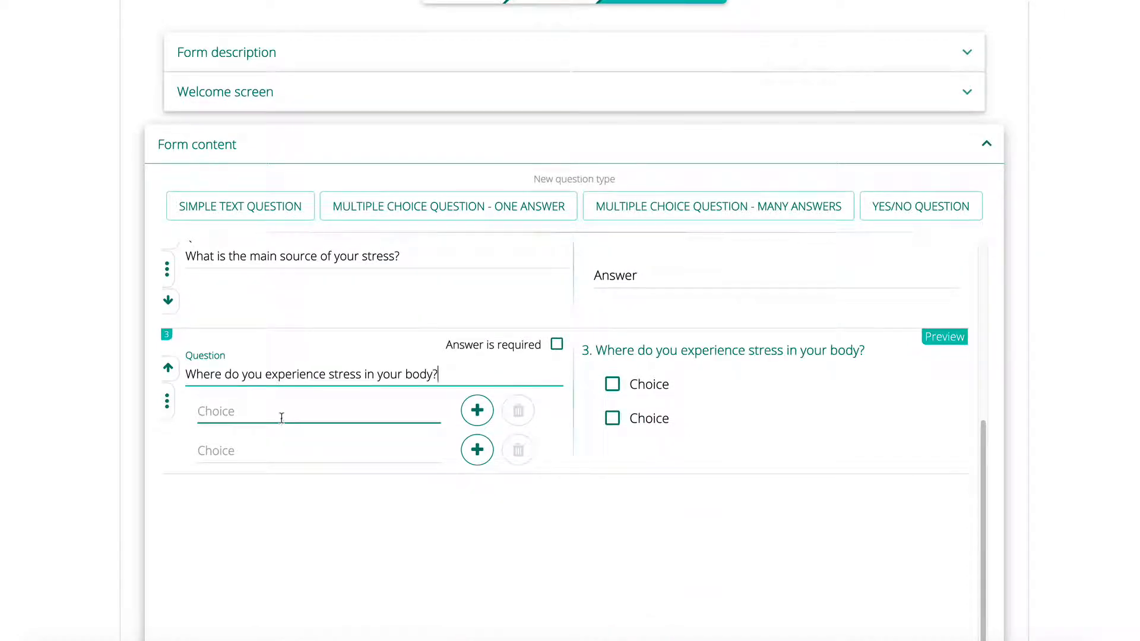
Step: Fill question 3 with the choices Neck/upper back, Shoulders, Lower back, Stomach, Hips and Legs
click(281, 416)
text(Neck/upper back)
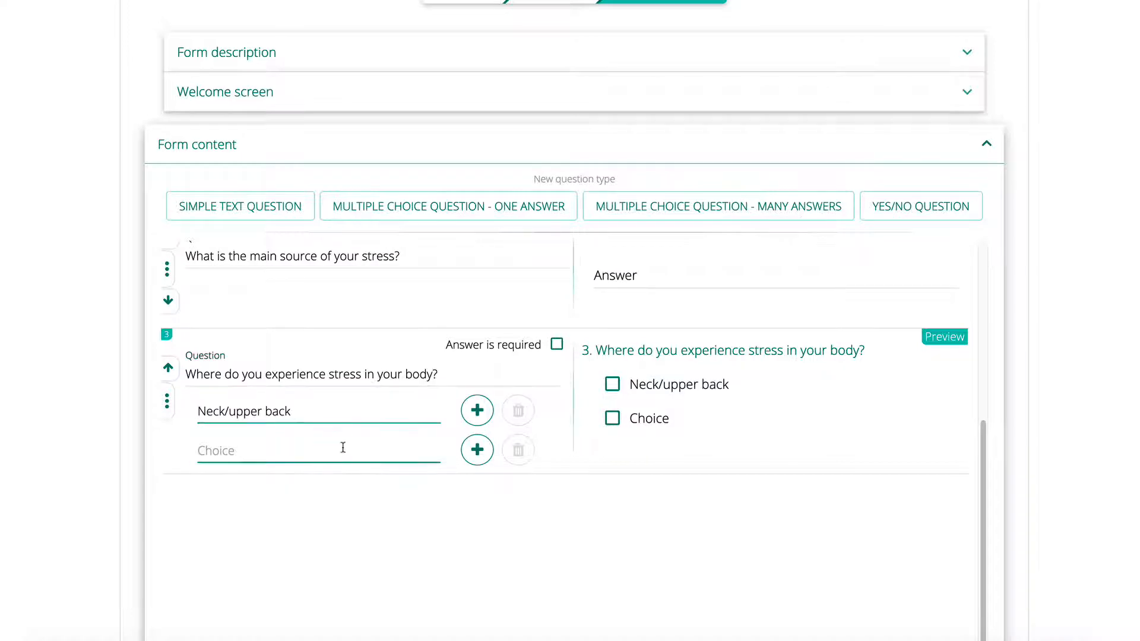
click(326, 451)
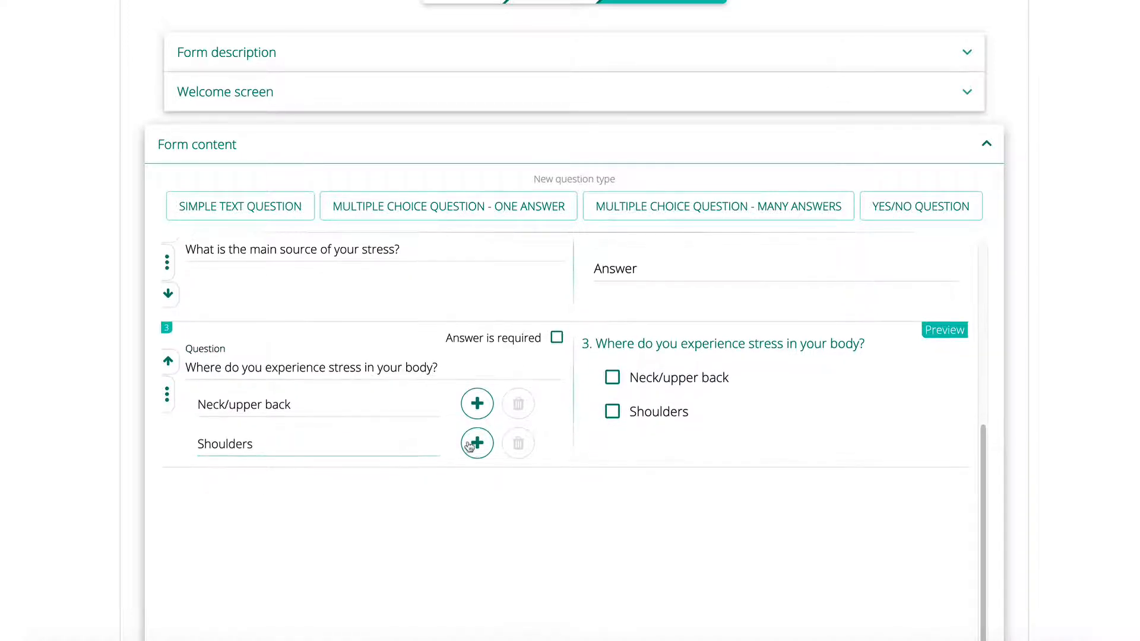
click(477, 447)
text(Lower back)
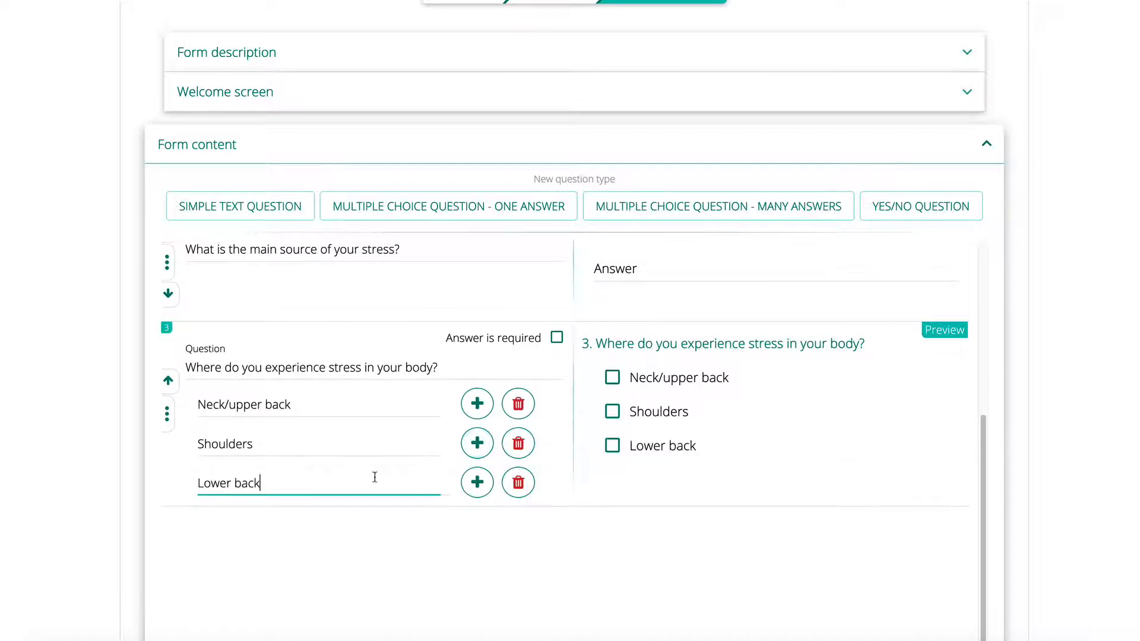
click(477, 482)
text(Stomach)
click(476, 522)
text(Hips)
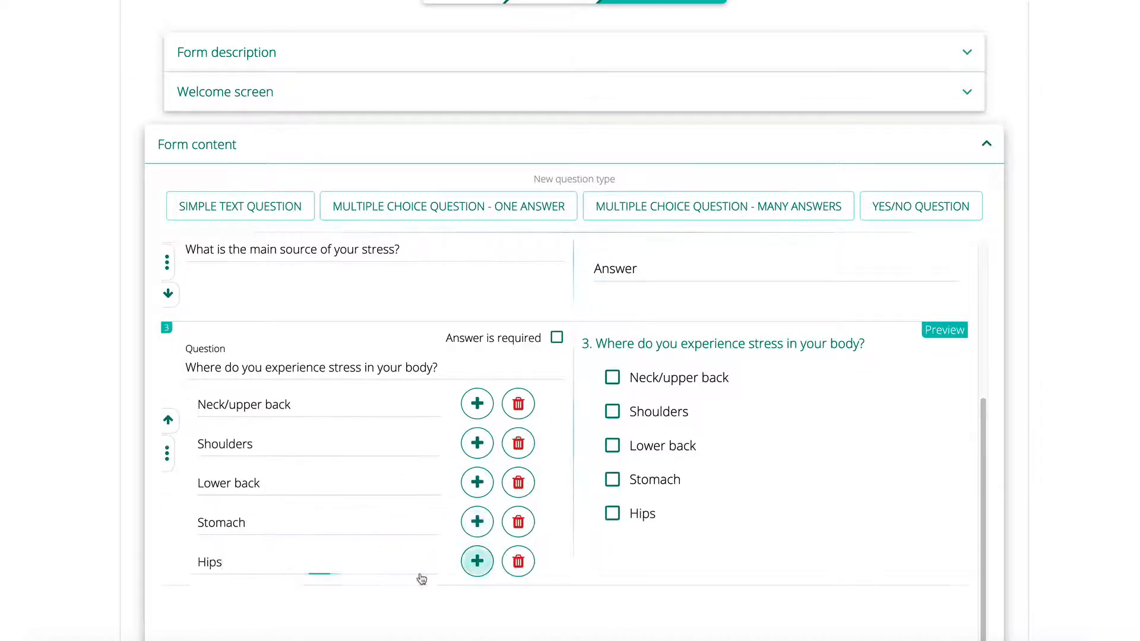
click(477, 561)
text(Legs)
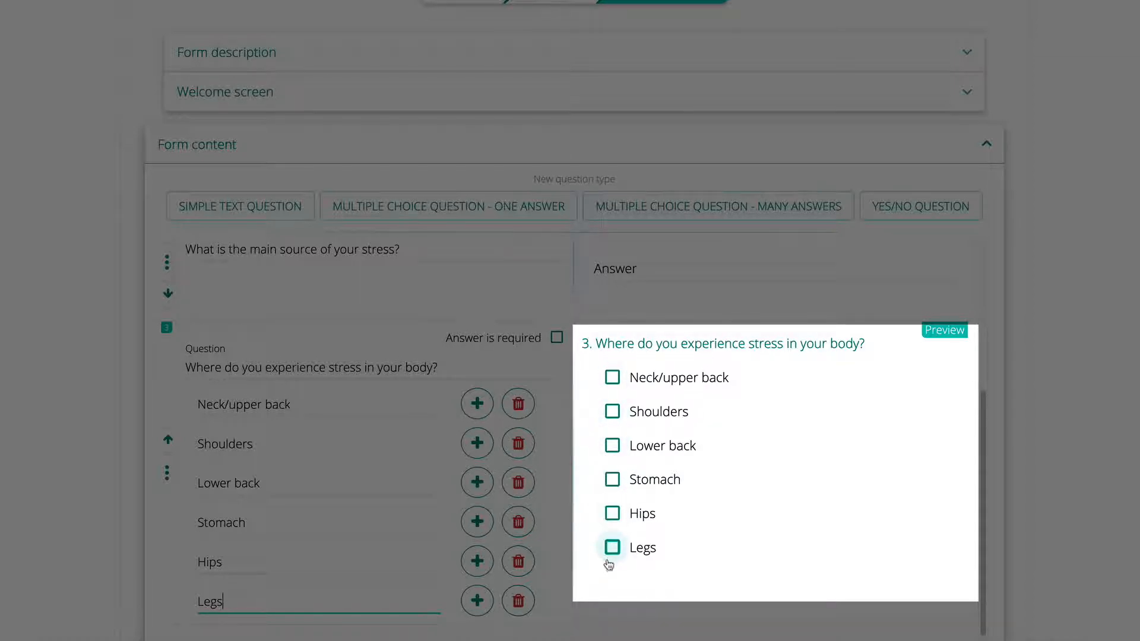
Step: Add a yes/no question reading "Do you feel like stress is affecting your life right now?"
scroll(677, 487, down, 2)
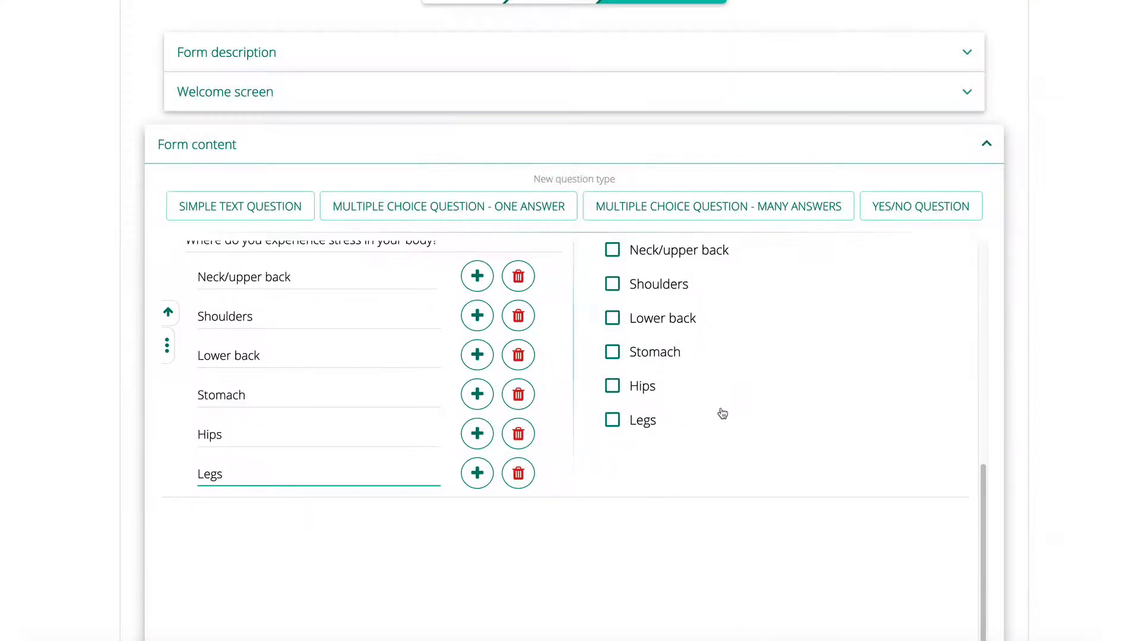
click(894, 206)
click(278, 544)
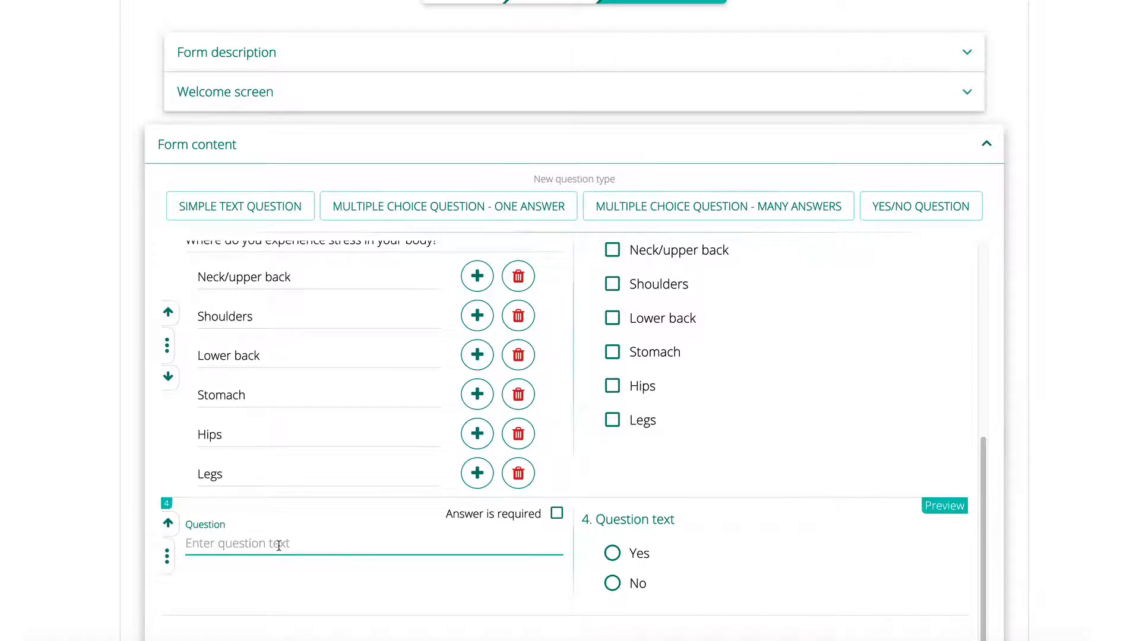
text(Do you feel like stress is affecting your life right now?)
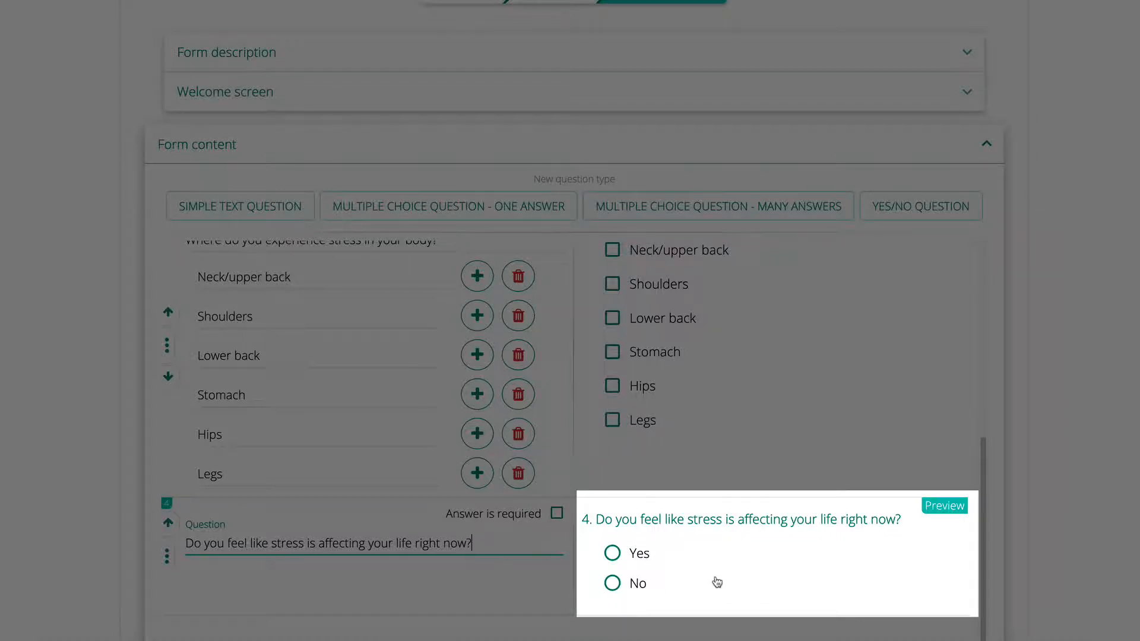
Step: Create the form with its four questions and keep it open for further editing
scroll(717, 583, down, 3)
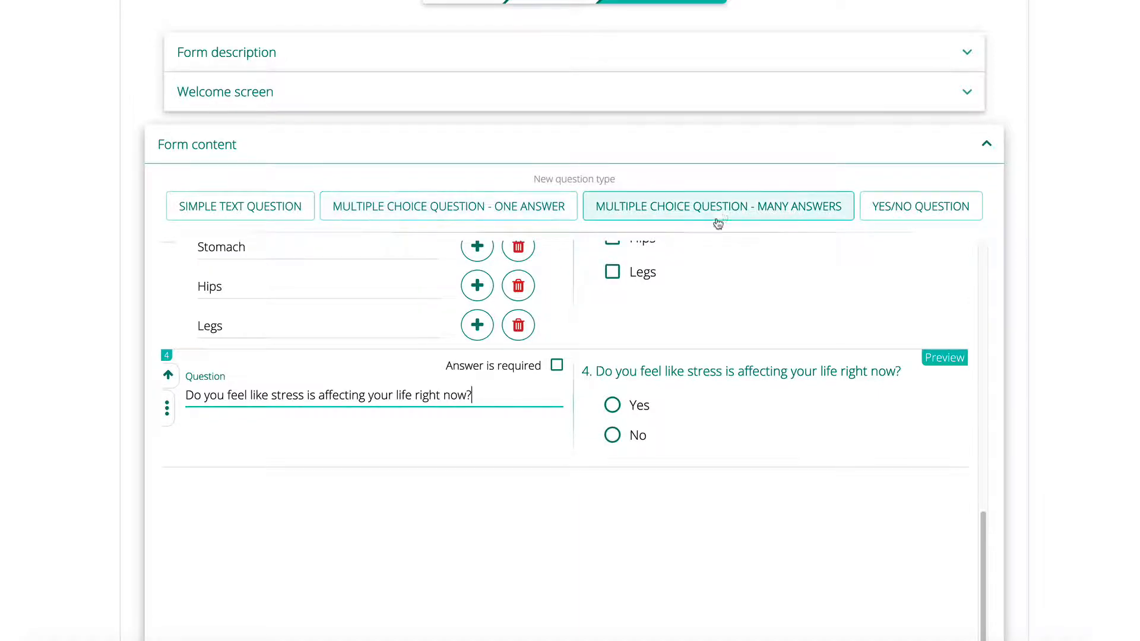
scroll(730, 469, down, 1)
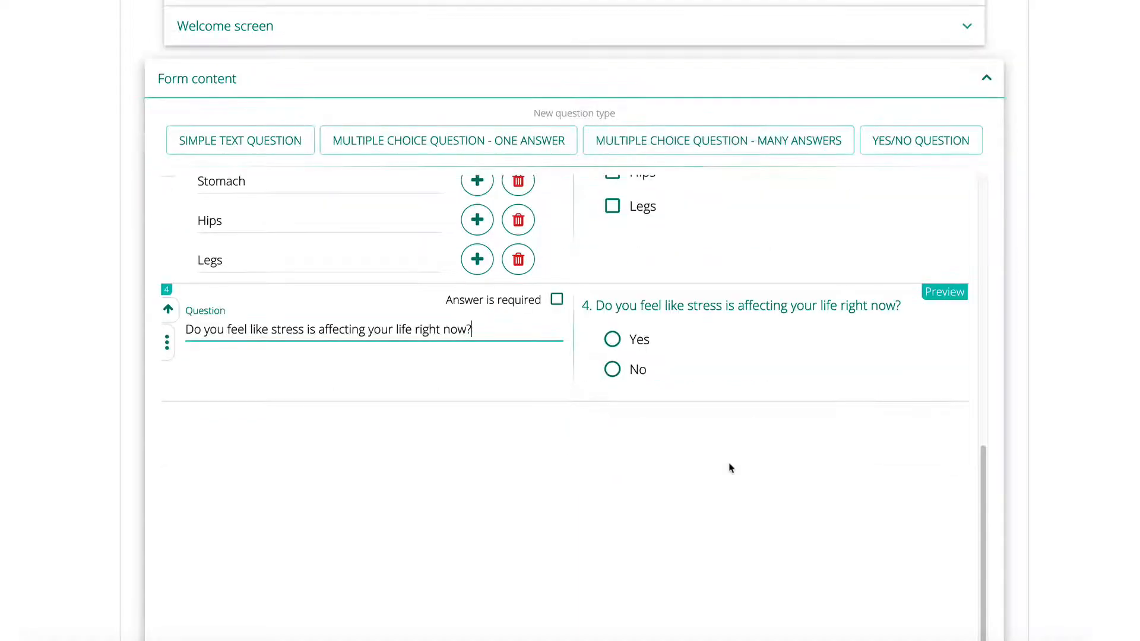
scroll(729, 467, down, 3)
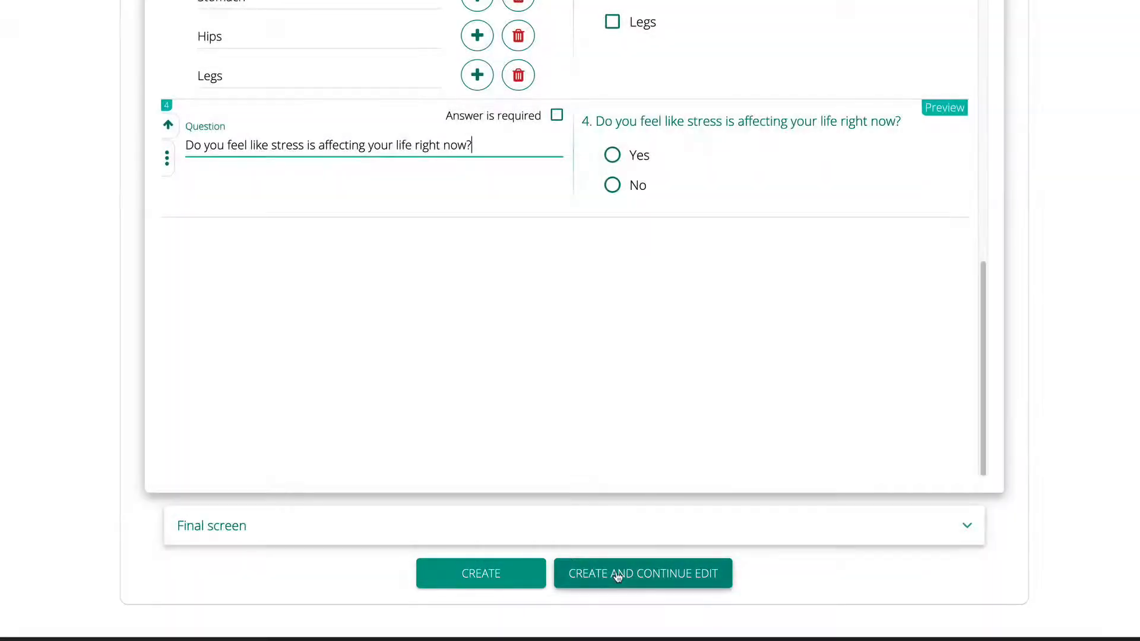
click(619, 573)
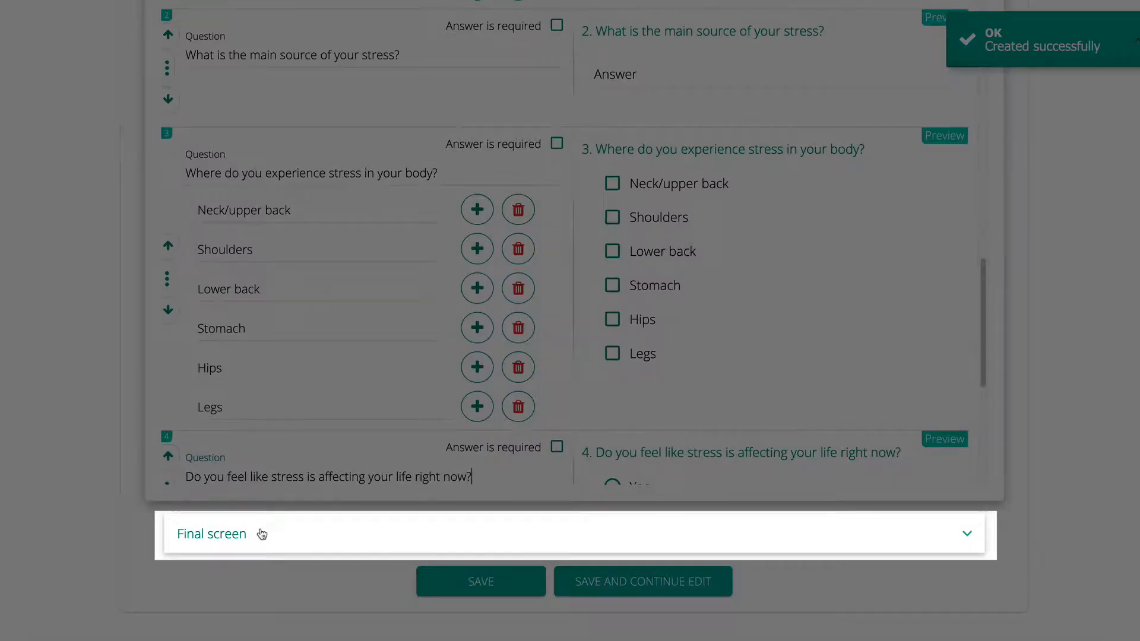
Step: Set the final screen text to "Thank you!" and save the form, returning to the forms list
click(262, 534)
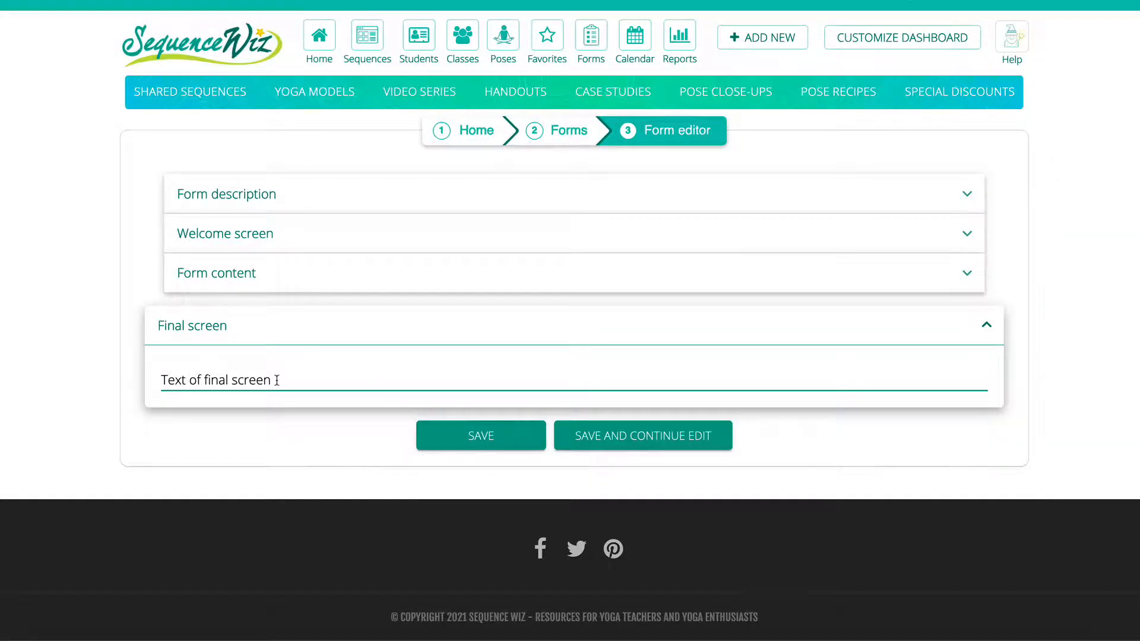
click(277, 380)
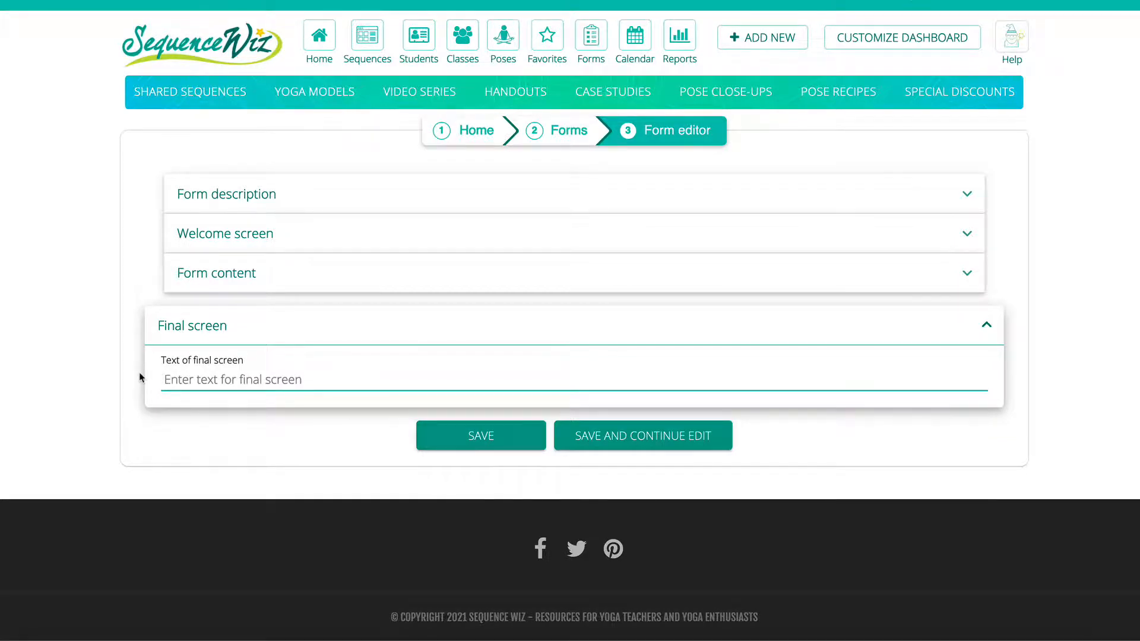
text(Thank you!)
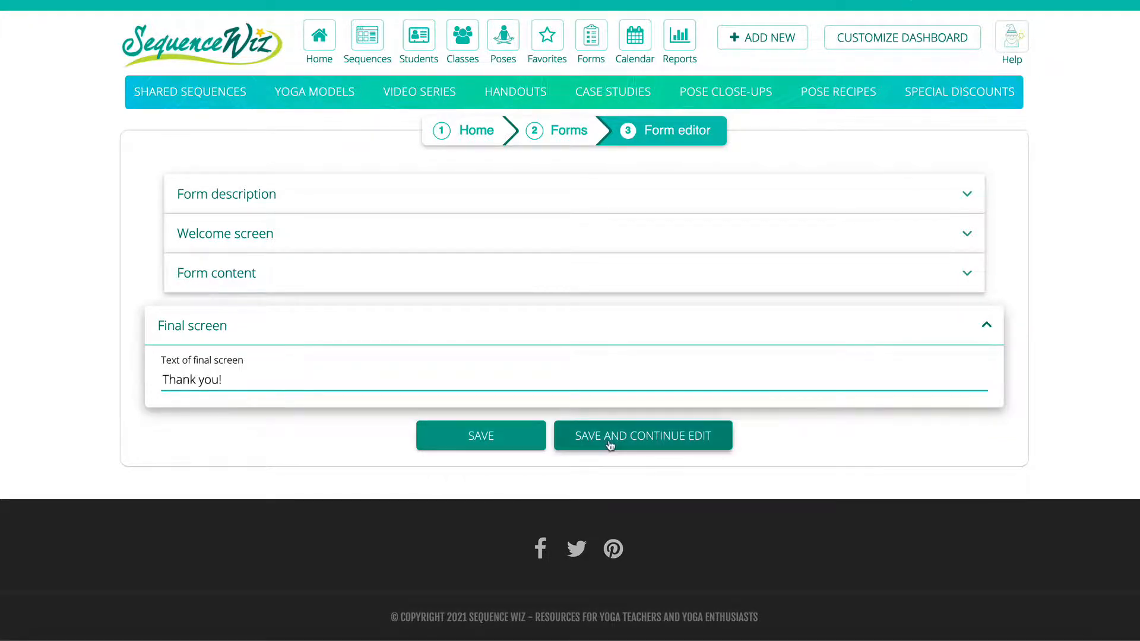
click(509, 439)
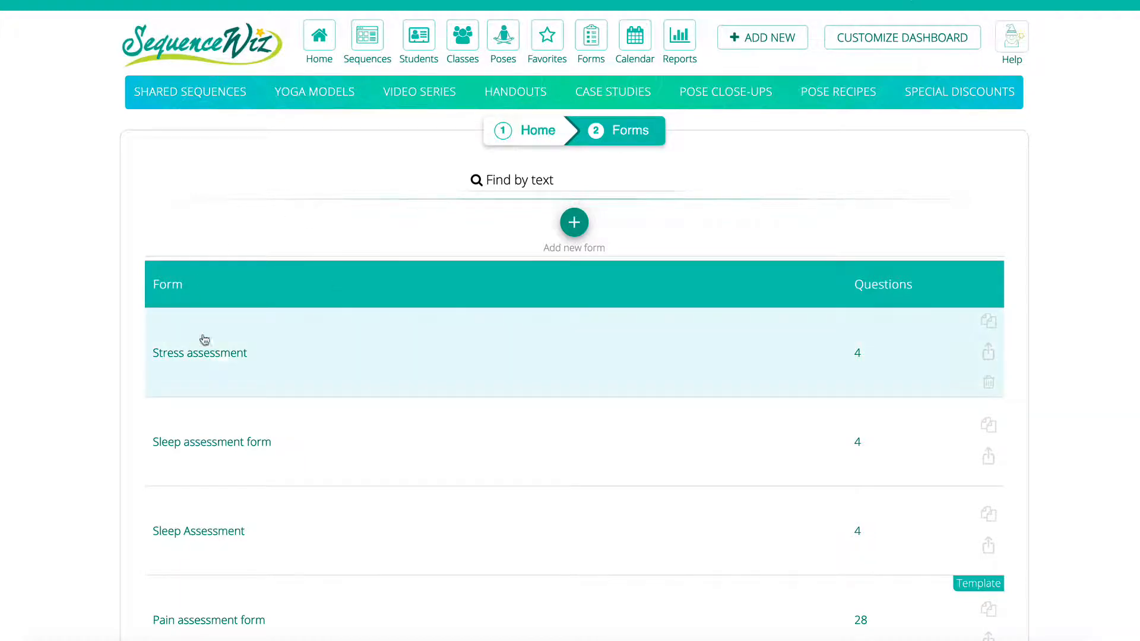
Step: Reopen the Stress assessment form in the editor, look over its questions and return to the forms list
click(265, 361)
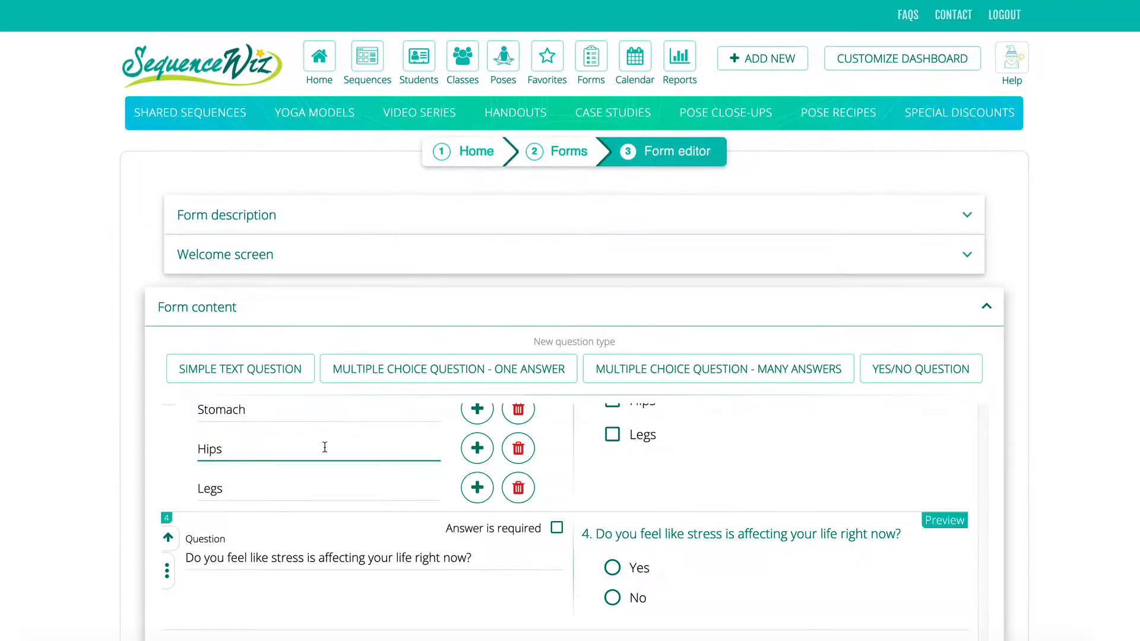
scroll(325, 448, down, 4)
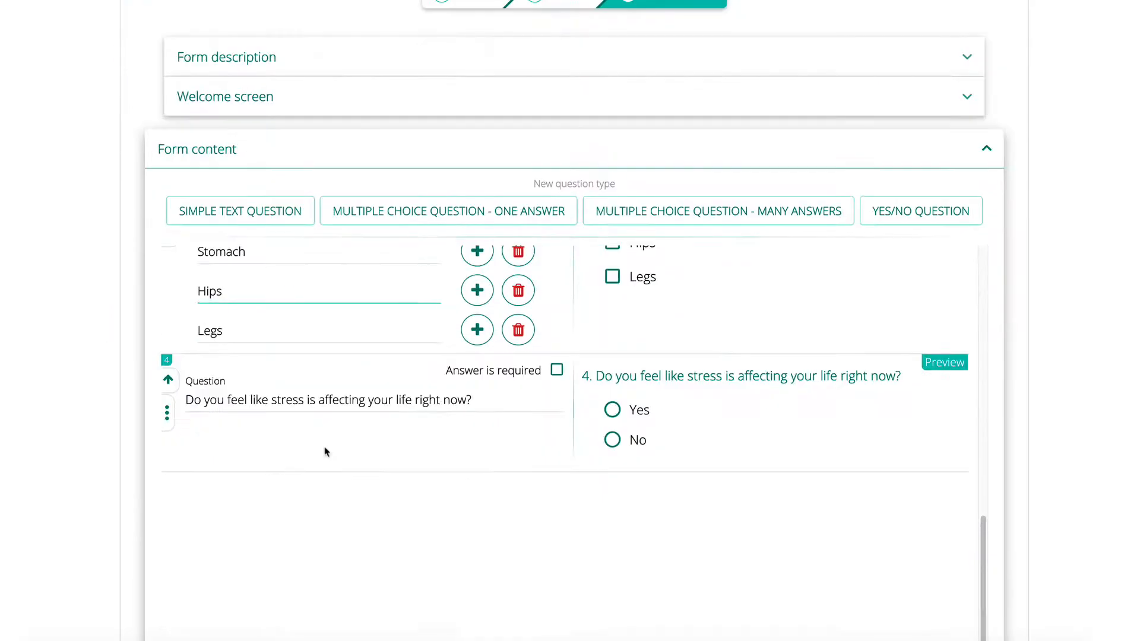
scroll(324, 448, up, 4)
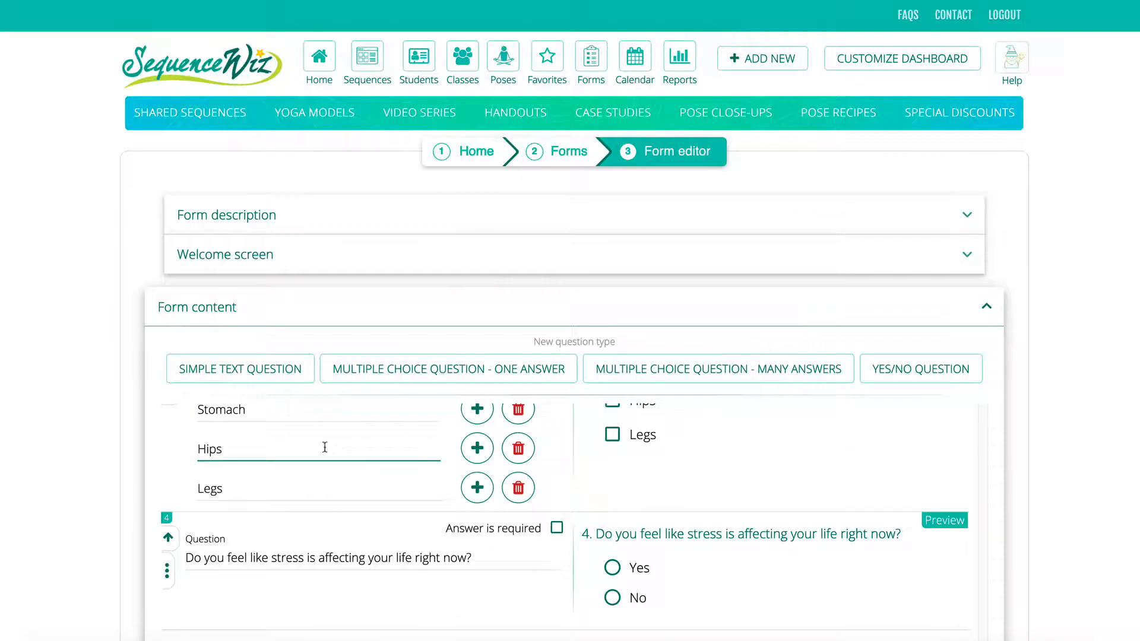
click(569, 150)
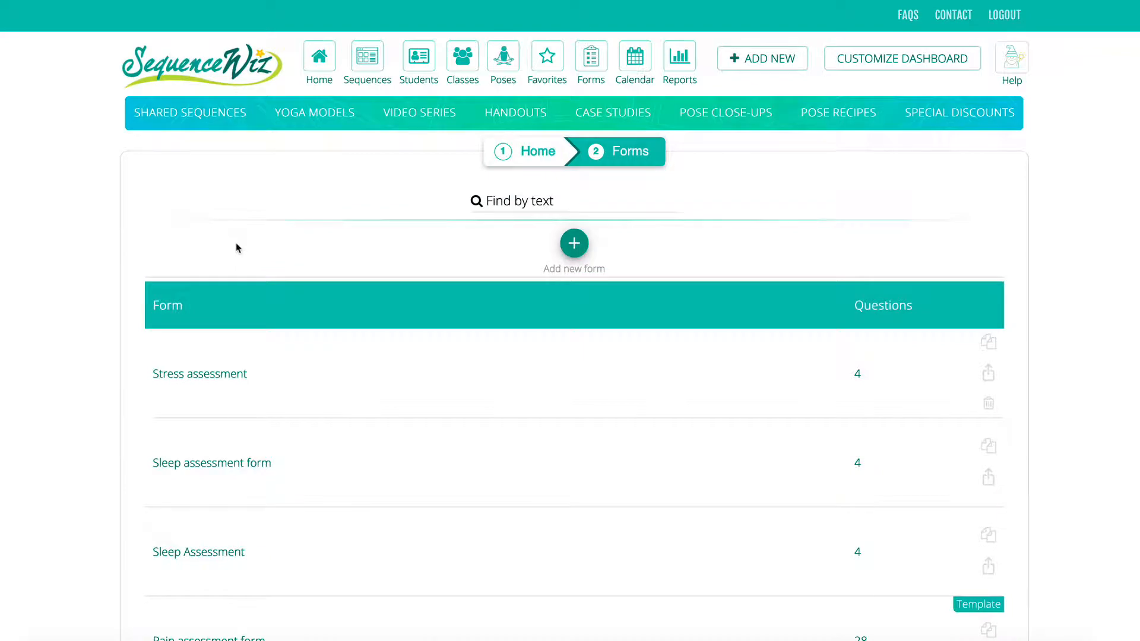
Step: Open the profile of the second student in the student list and expand its Forms section
click(403, 57)
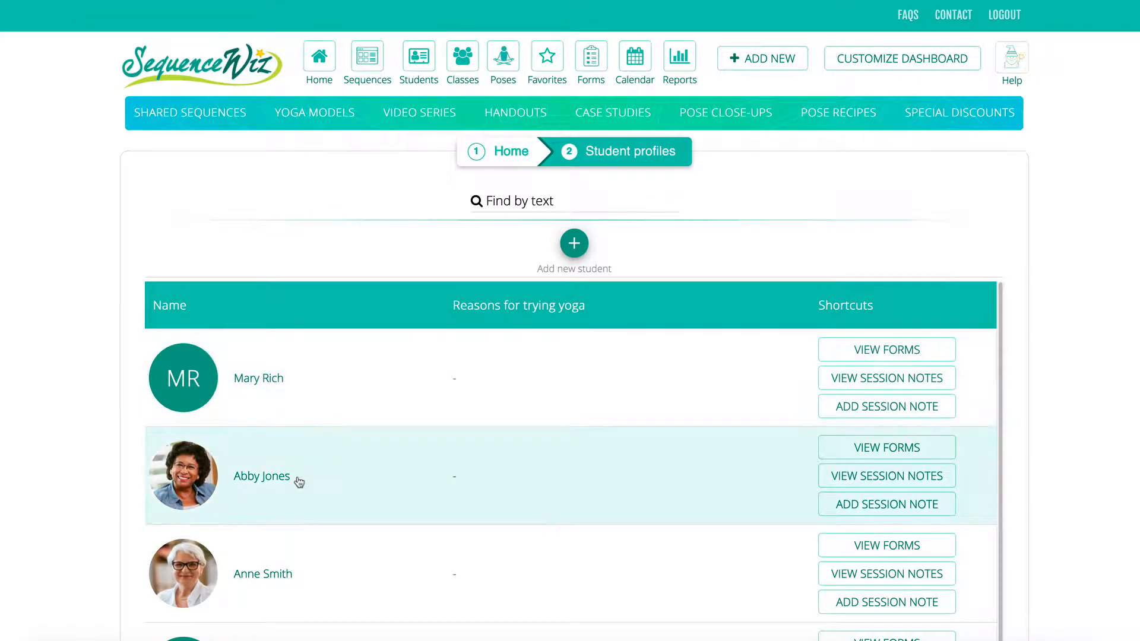
click(298, 483)
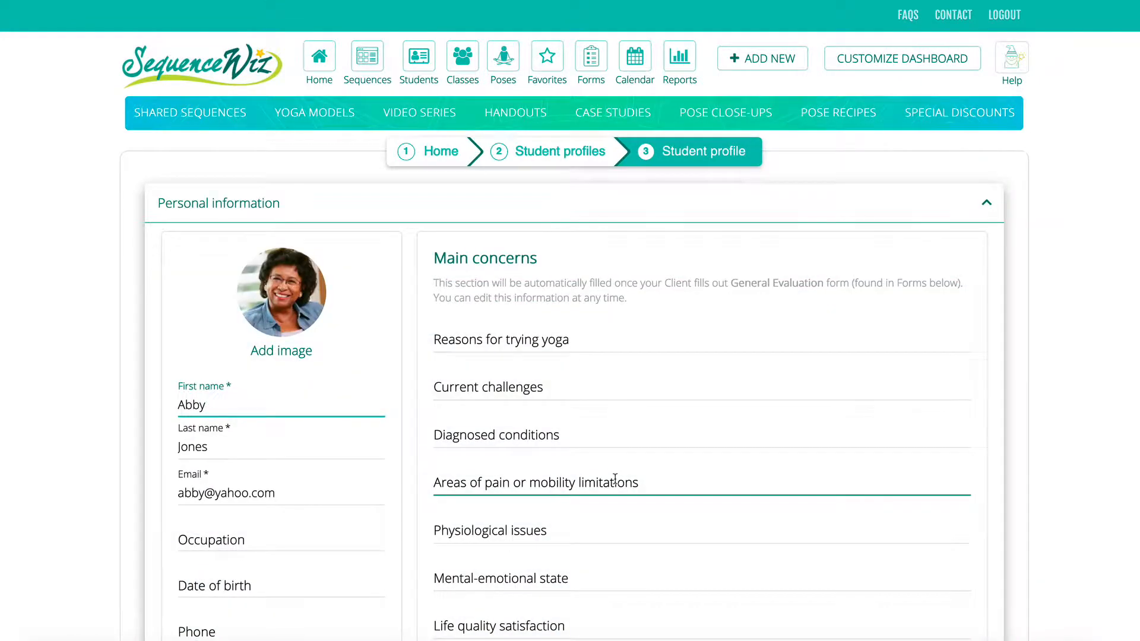
scroll(616, 478, down, 8)
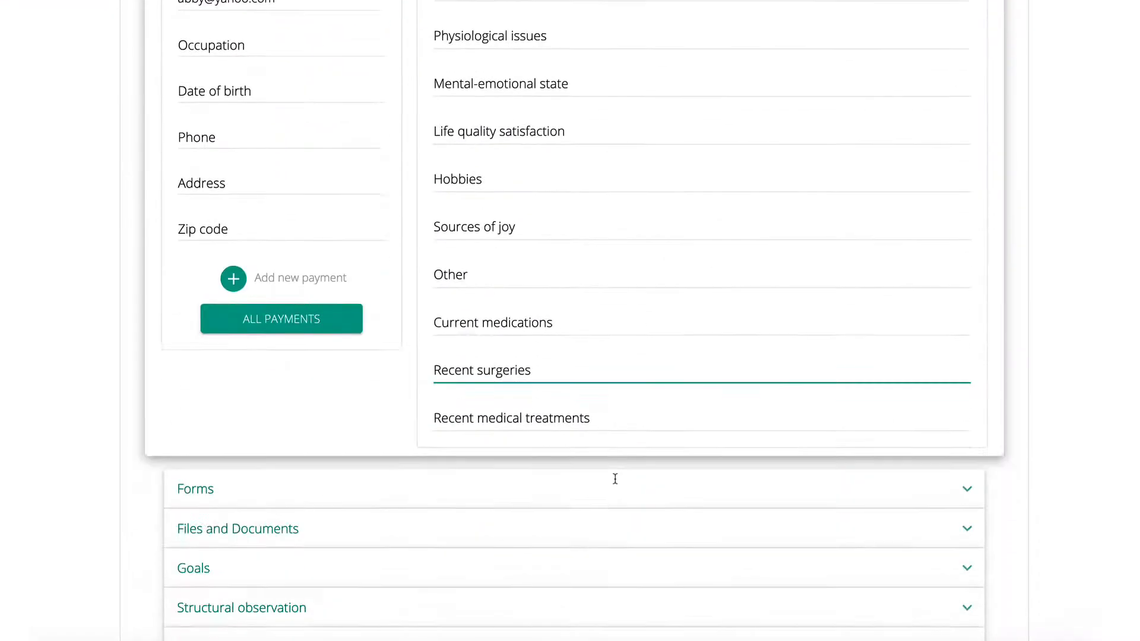
click(272, 479)
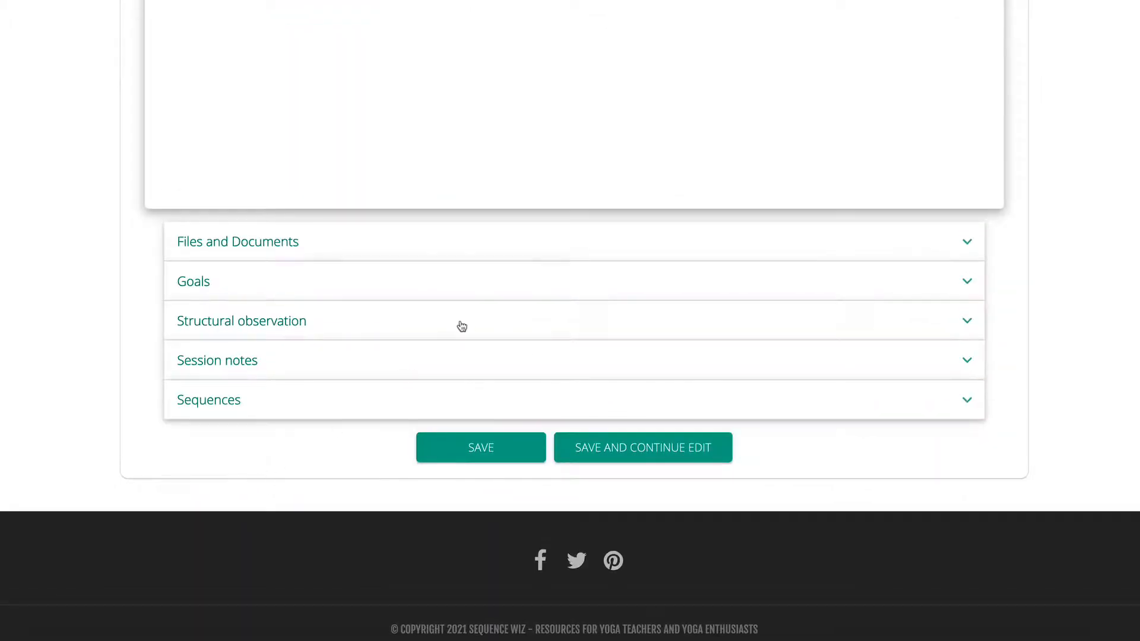
scroll(463, 327, up, 5)
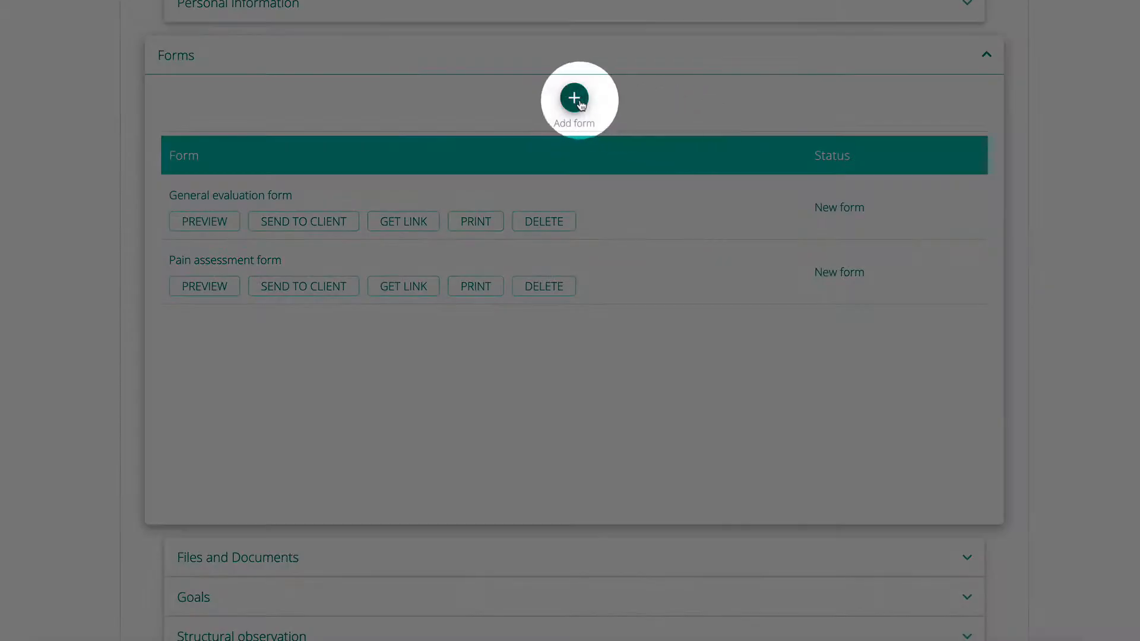
Step: Add the Stress assessment form to the student's forms and close the form picker
click(574, 99)
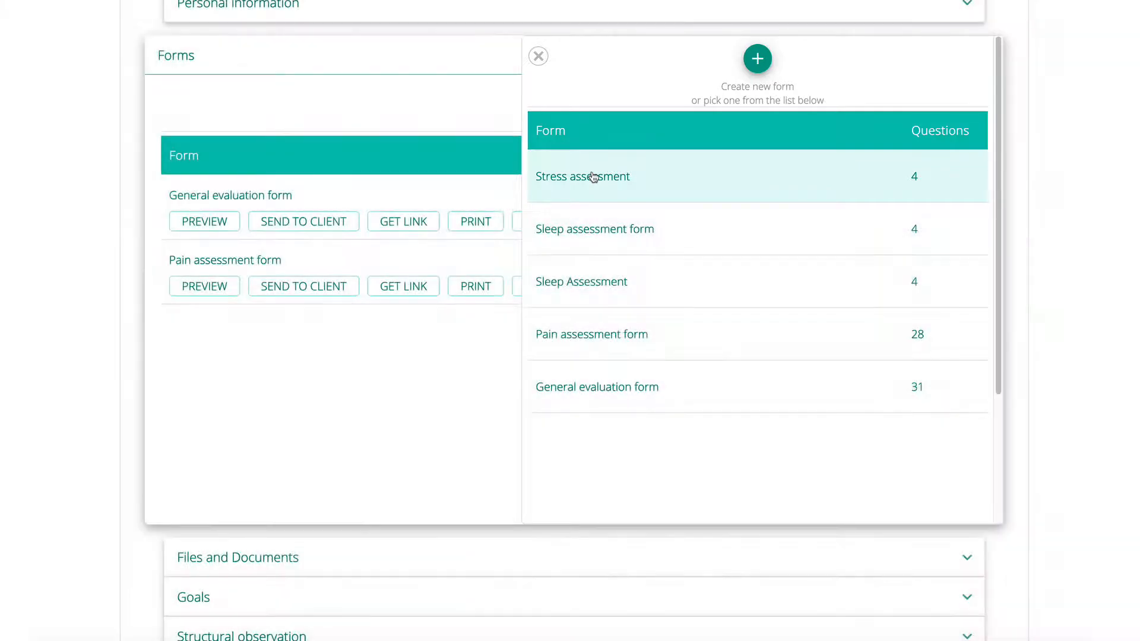
click(592, 176)
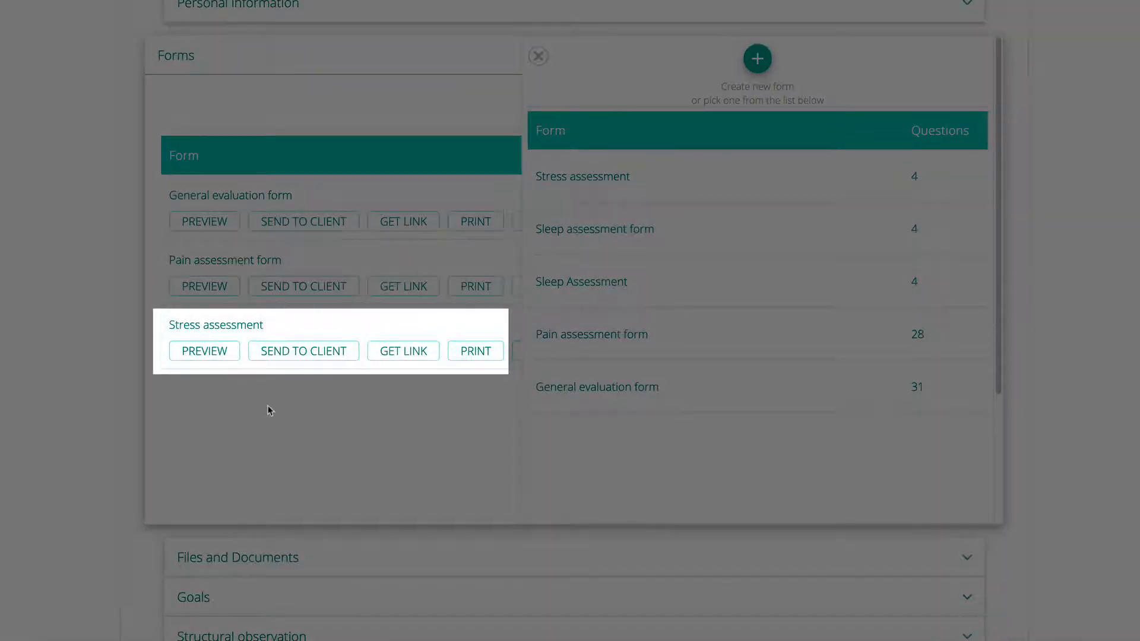
click(539, 56)
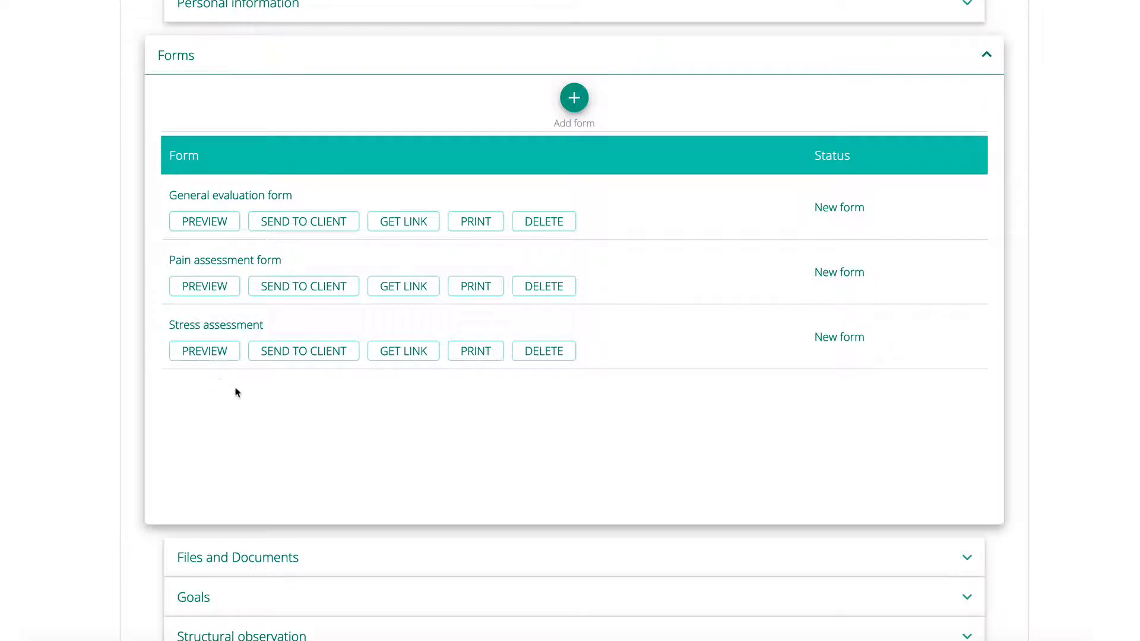
Step: Preview the student's Stress assessment form, look through its question outline and return to the profile
click(209, 358)
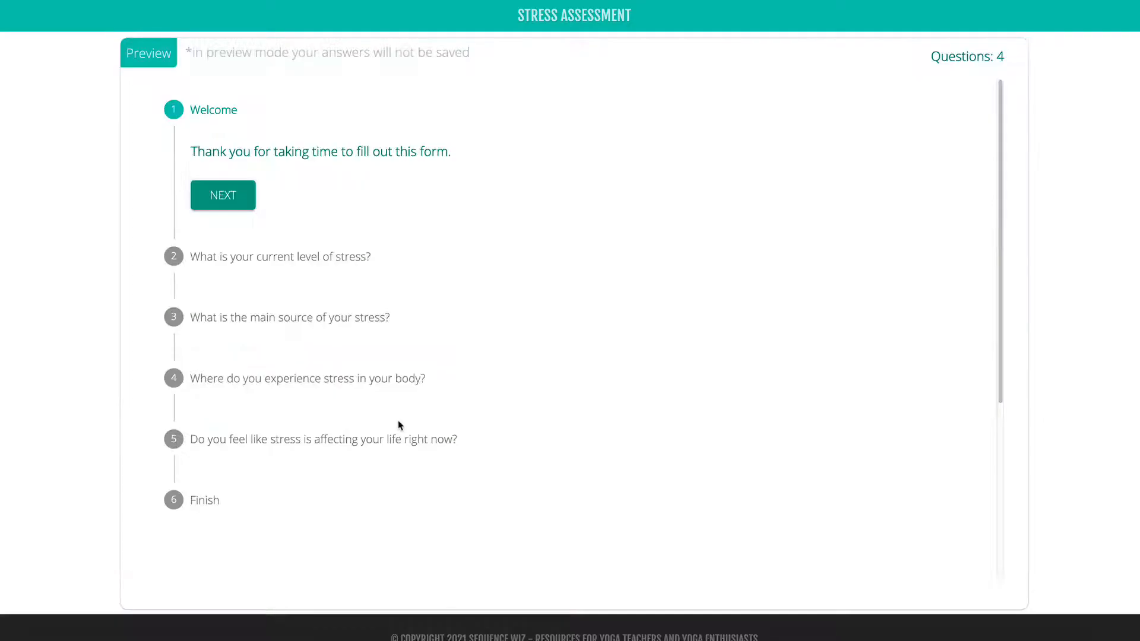
scroll(401, 425, down, 3)
scroll(400, 426, up, 2)
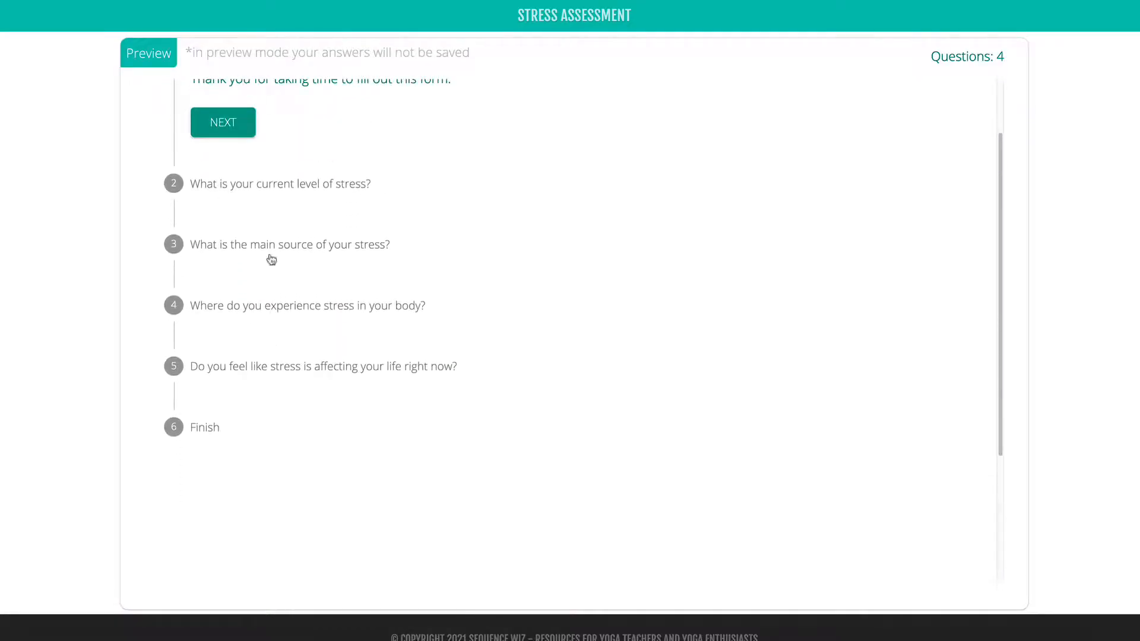
click(86, 1)
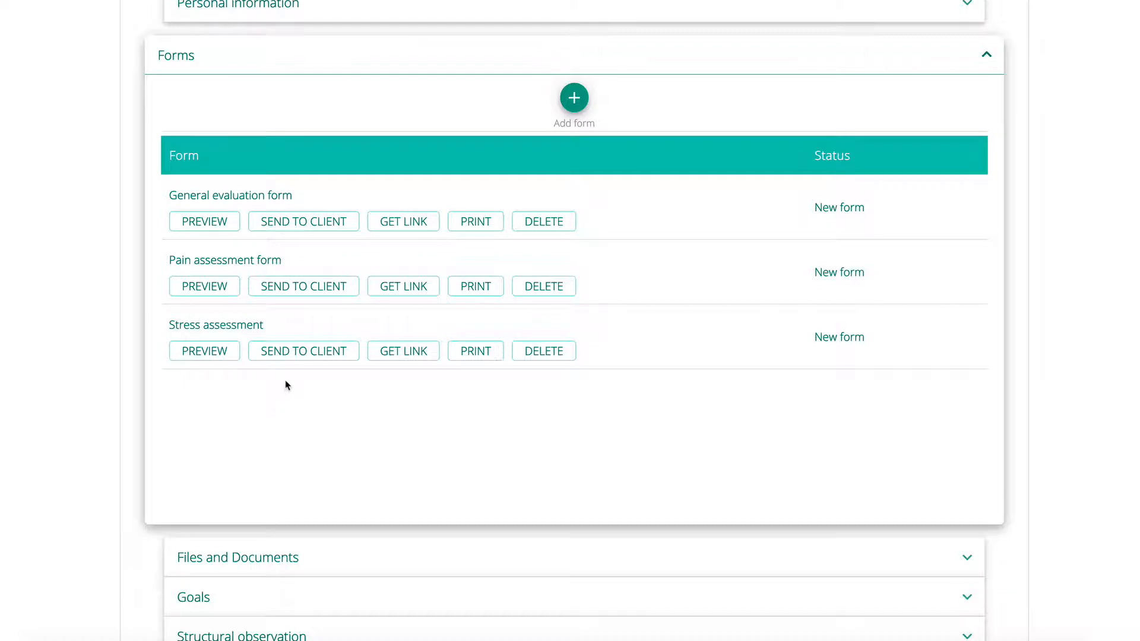
Step: Email the Stress assessment form to the client with the default subject and message
click(286, 354)
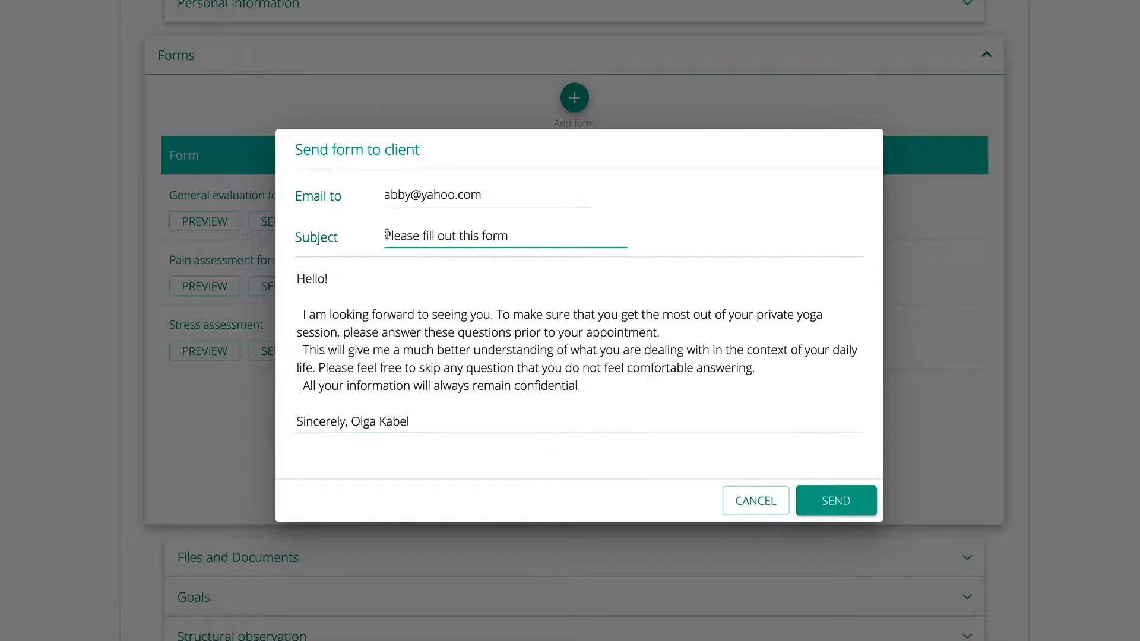
click(456, 234)
click(471, 424)
click(749, 452)
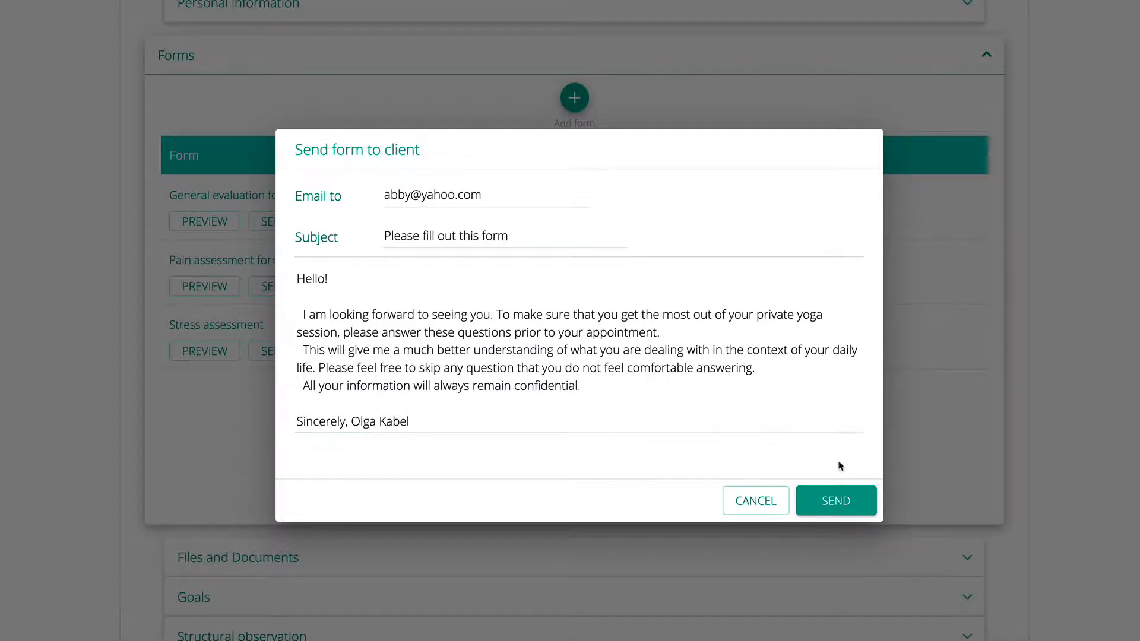
click(837, 502)
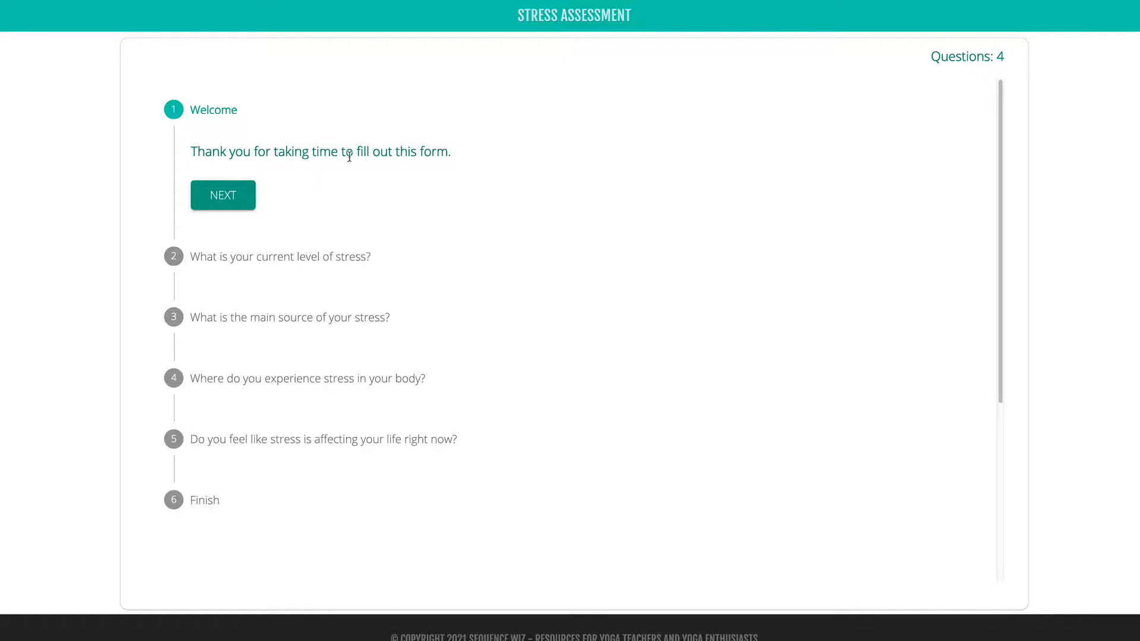
Step: Start the client's Stress assessment and answer the current level of stress question with Medium
click(235, 195)
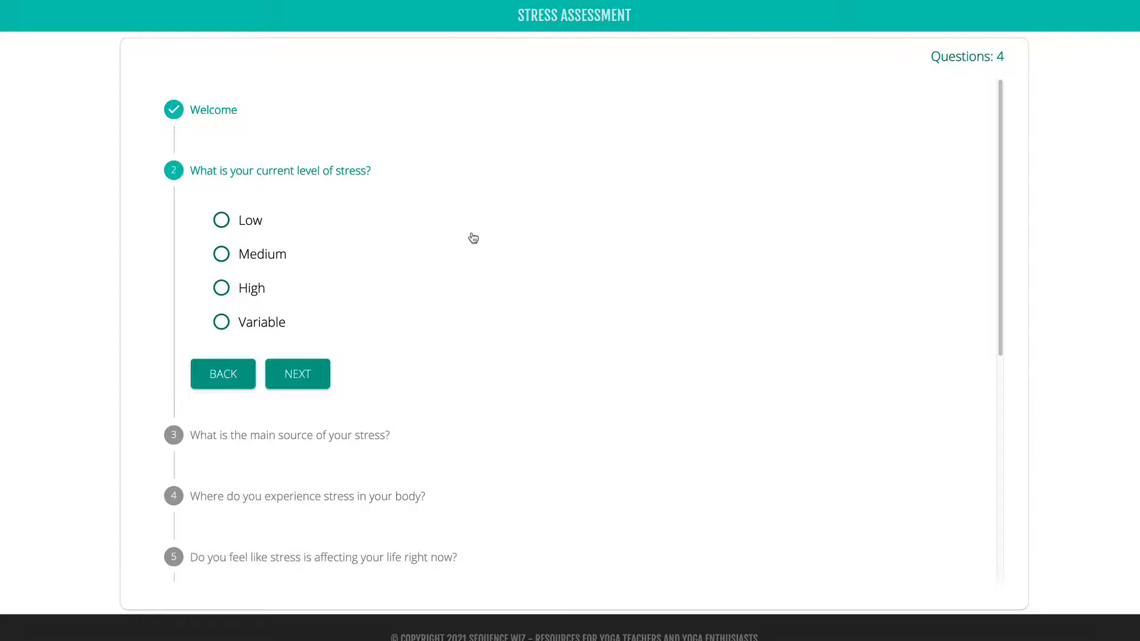
click(221, 255)
click(297, 374)
Step: Answer the question about the main source of stress with "Work" and continue to the body question
click(453, 153)
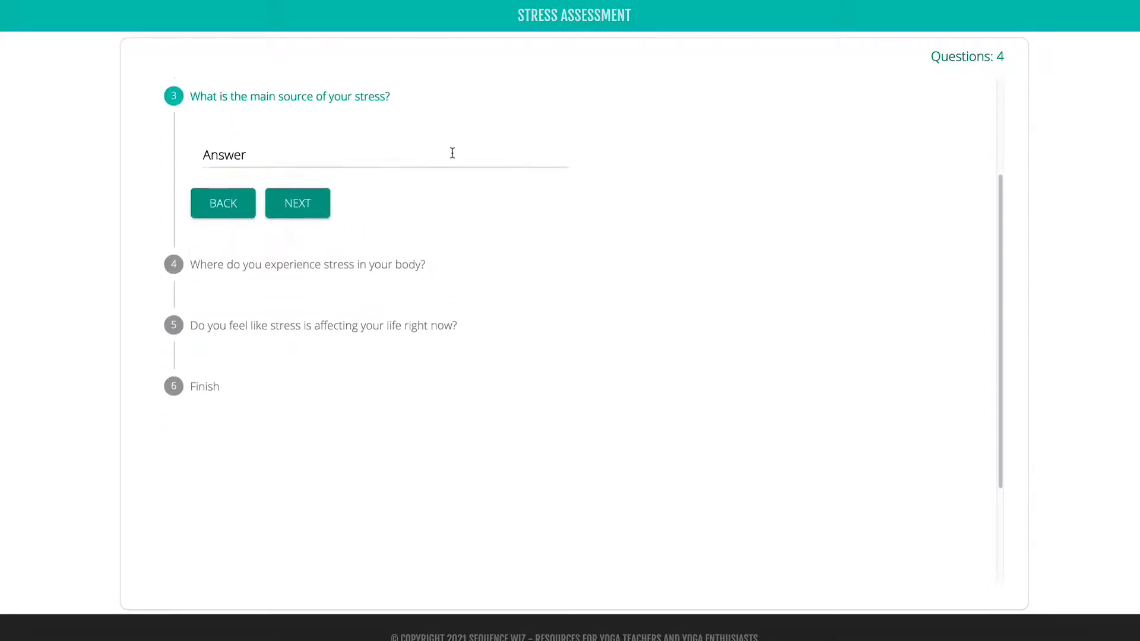
click(334, 153)
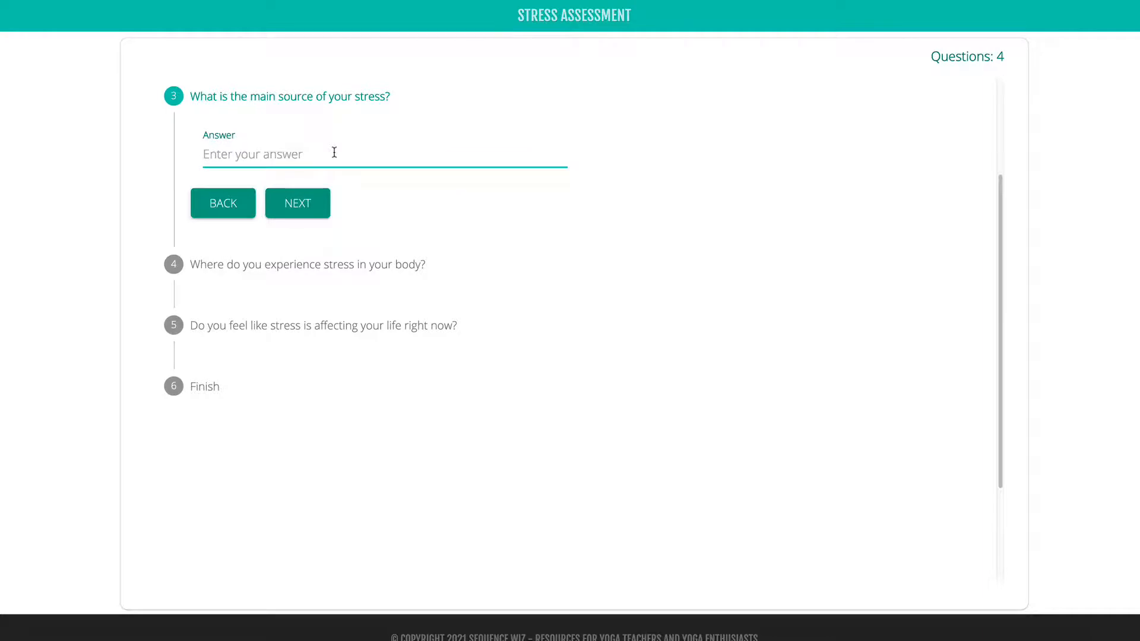
text(Work)
click(318, 210)
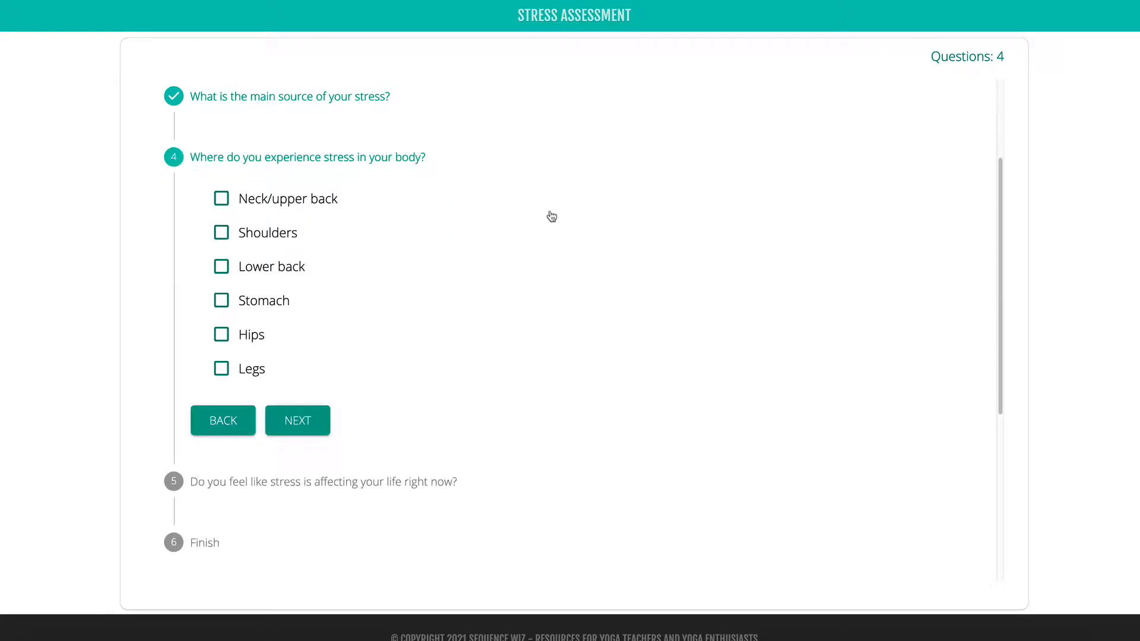
Step: Select Neck/upper back and Stomach as the places where stress is experienced and continue
click(217, 205)
click(221, 301)
click(299, 425)
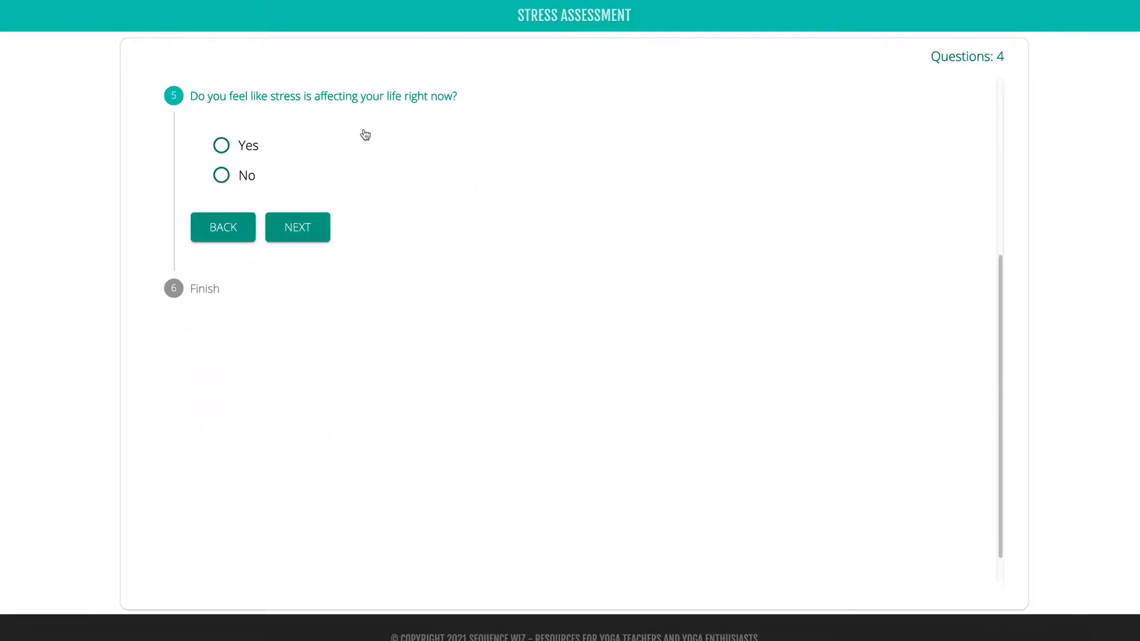
Step: Answer Yes to stress affecting life right now and finish the Stress assessment
click(222, 145)
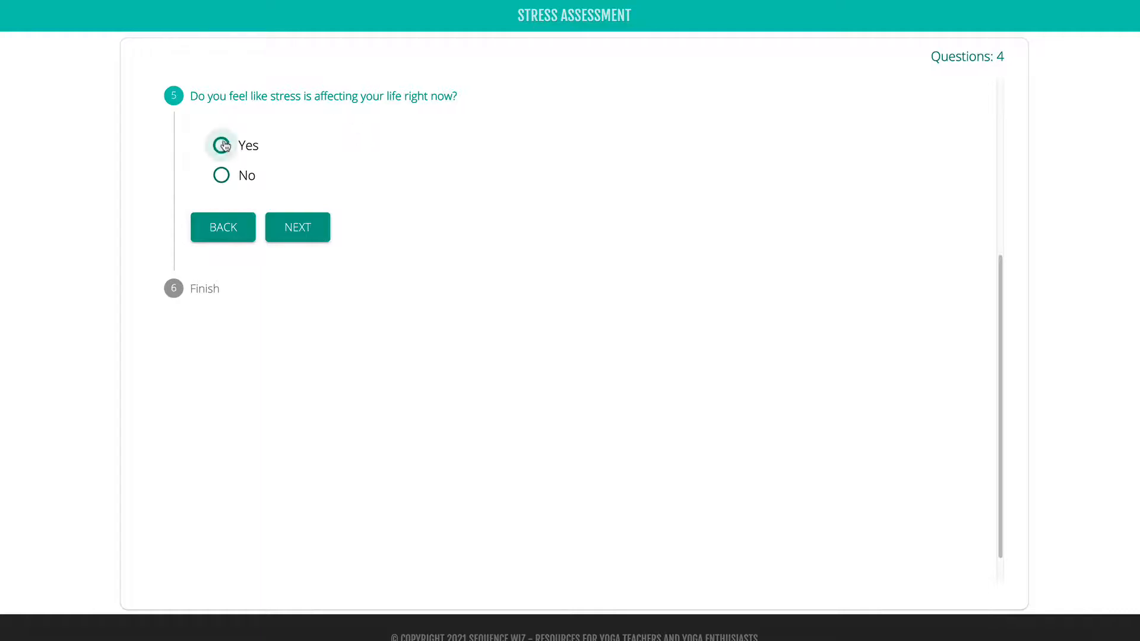
click(298, 227)
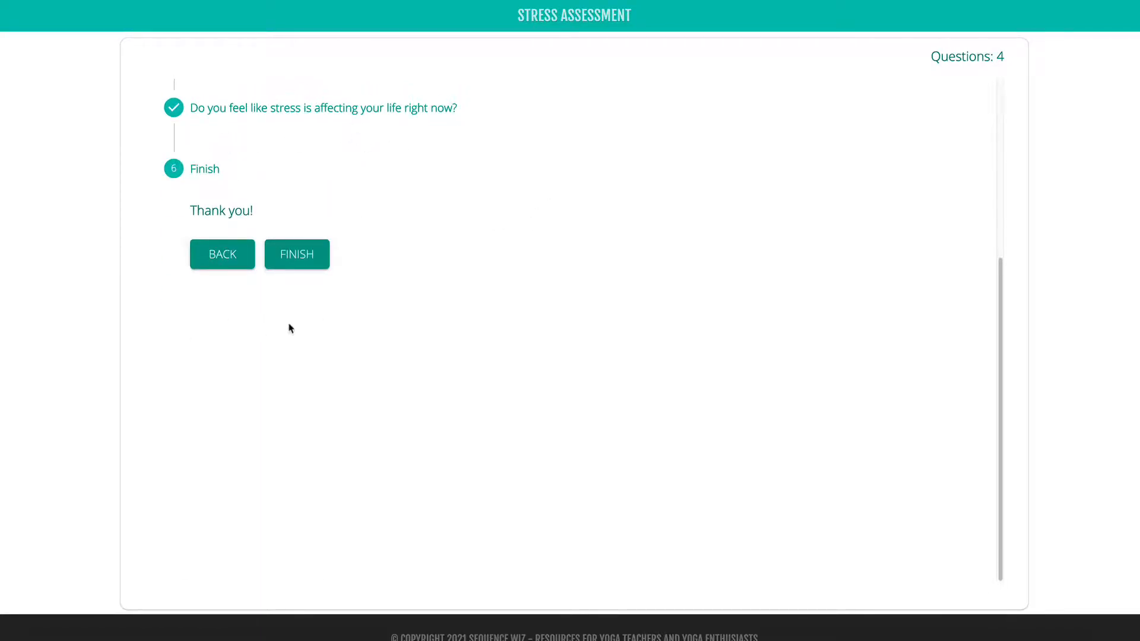
click(288, 259)
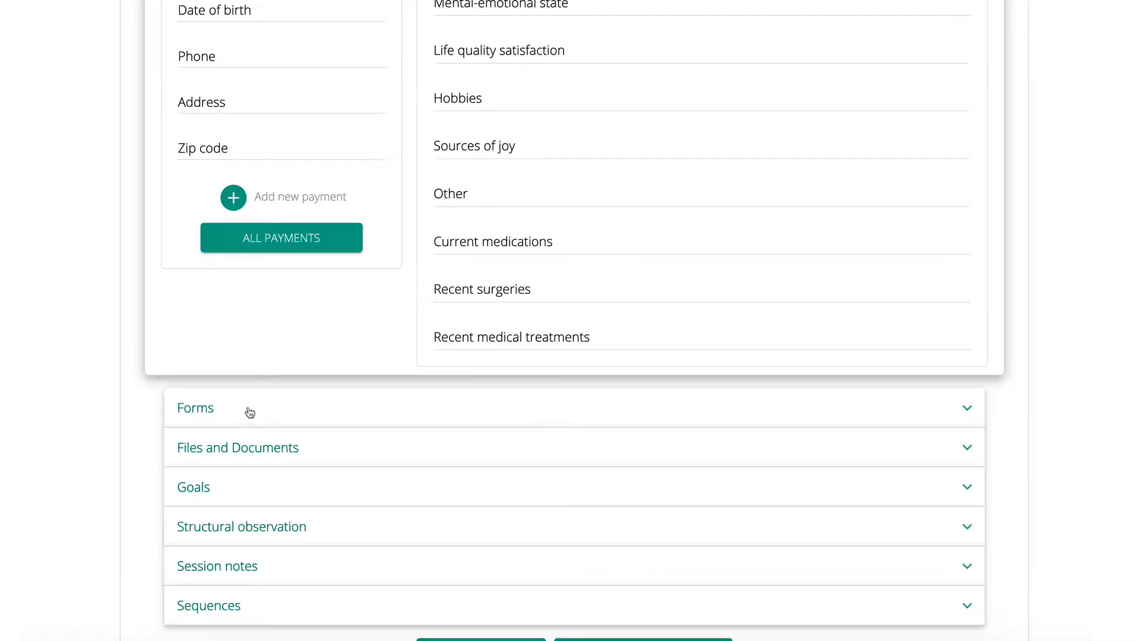
Step: Open the client's completed Stress assessment from the Forms section of the student profile
click(247, 410)
scroll(41, 354, down, 5)
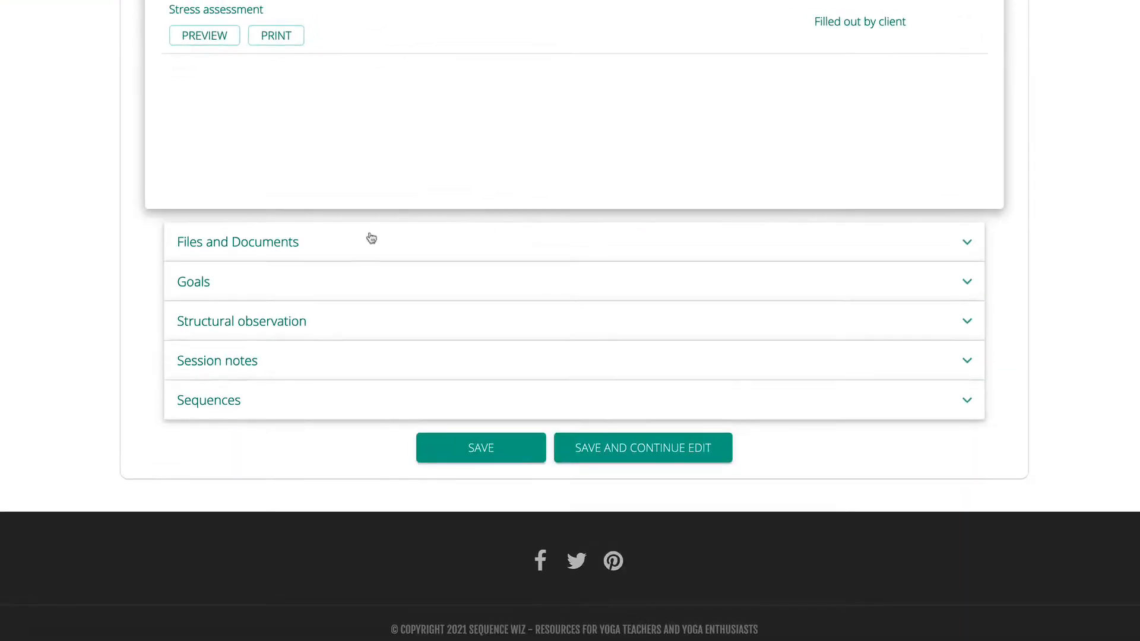
scroll(458, 204, up, 3)
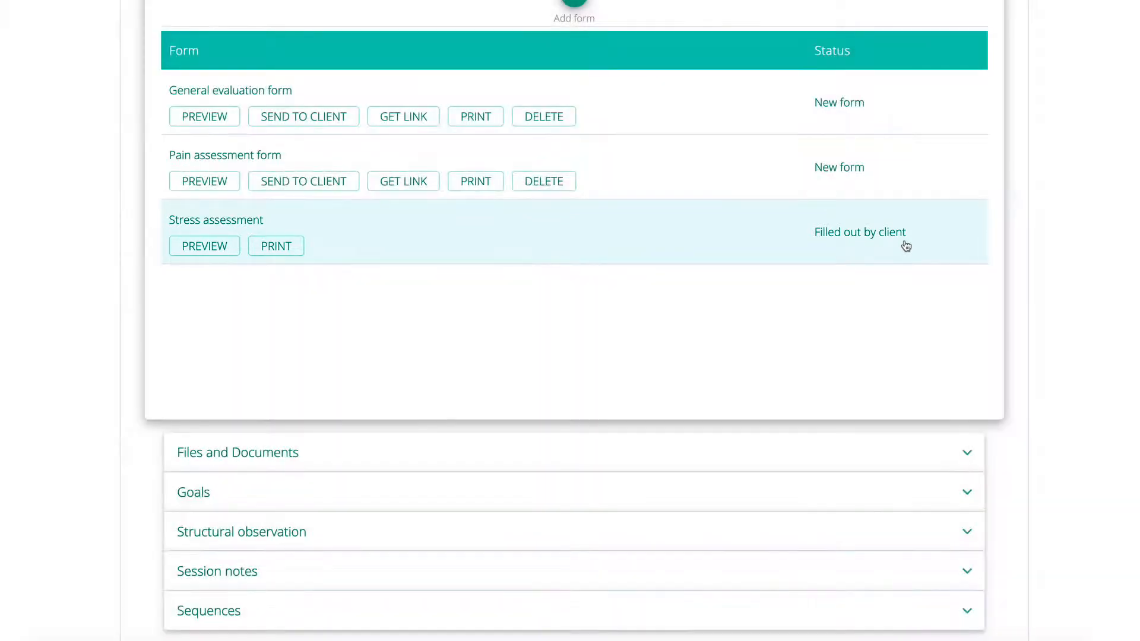
click(355, 231)
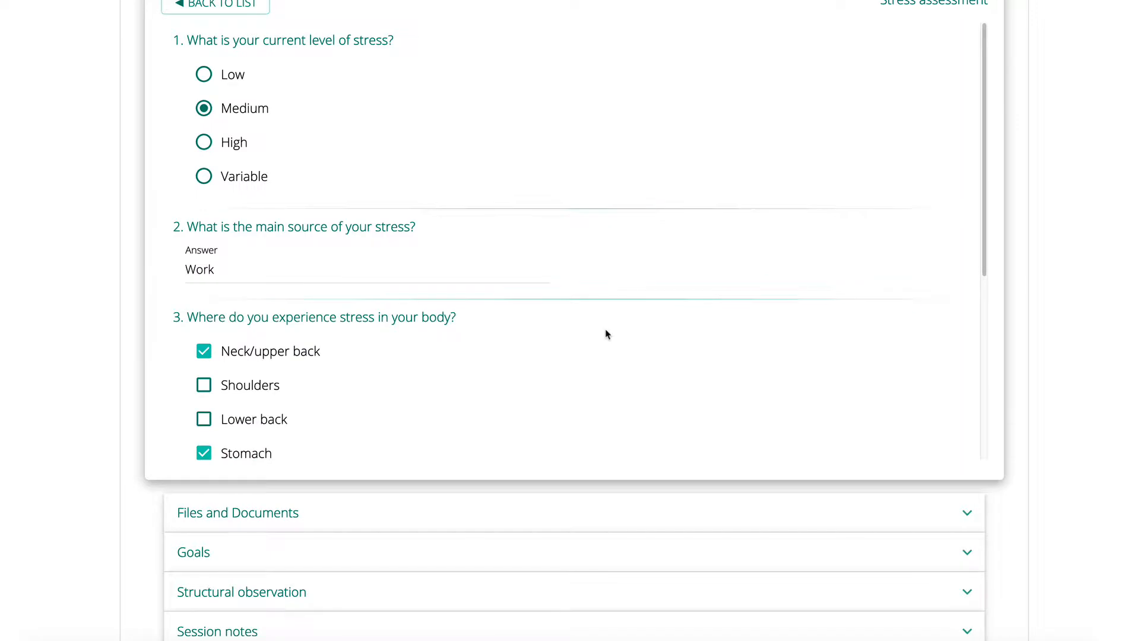
Step: Read through the client's answers to all four Stress assessment questions and return to the list of forms
scroll(606, 332, up, 1)
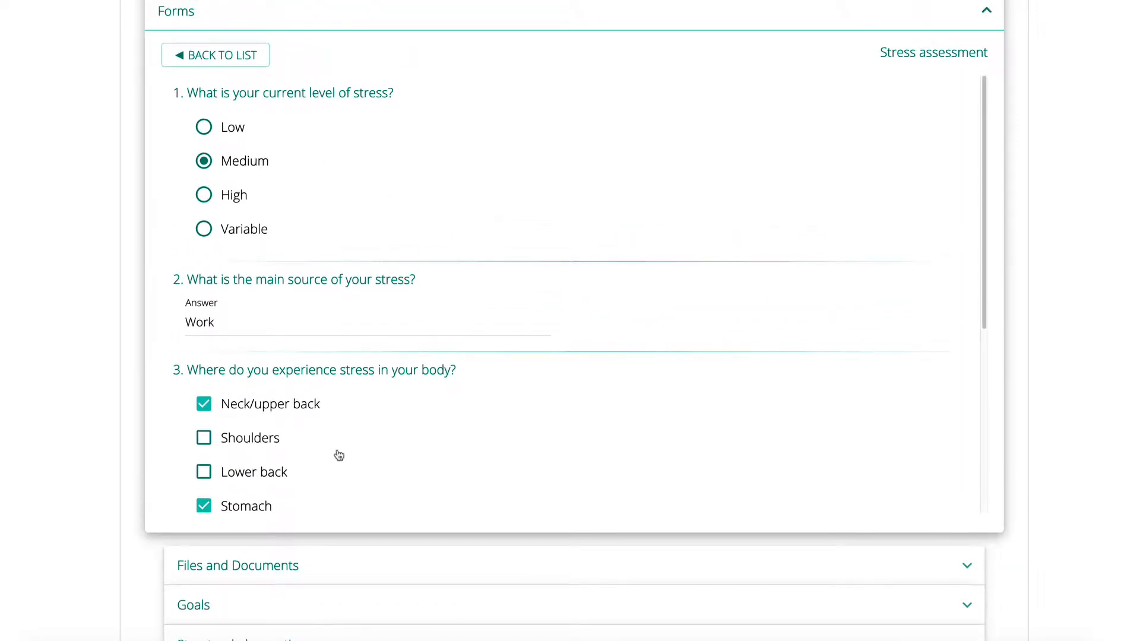
scroll(336, 455, down, 3)
scroll(332, 451, down, 2)
scroll(331, 437, up, 4)
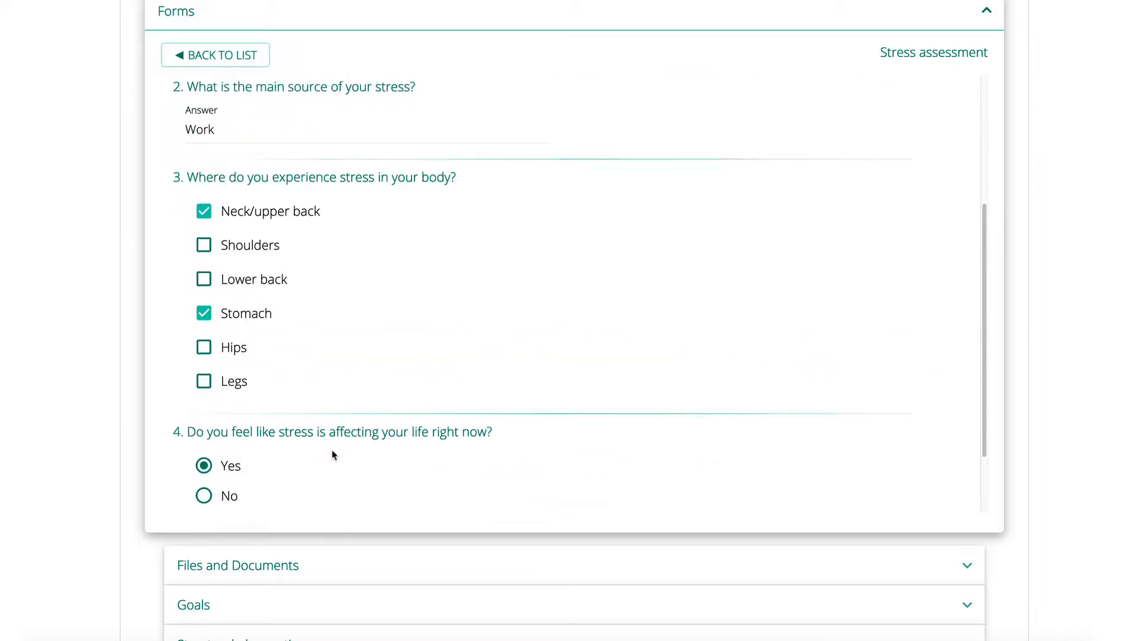
click(224, 54)
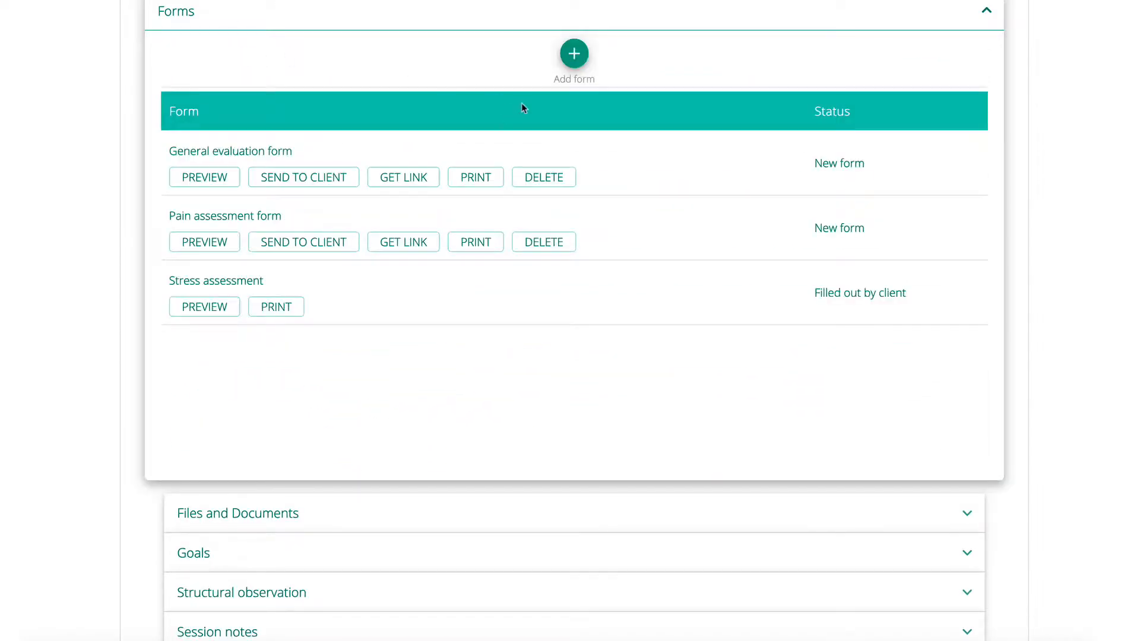
Step: Open the printable version of the completed Stress assessment and look through the whole page
click(282, 309)
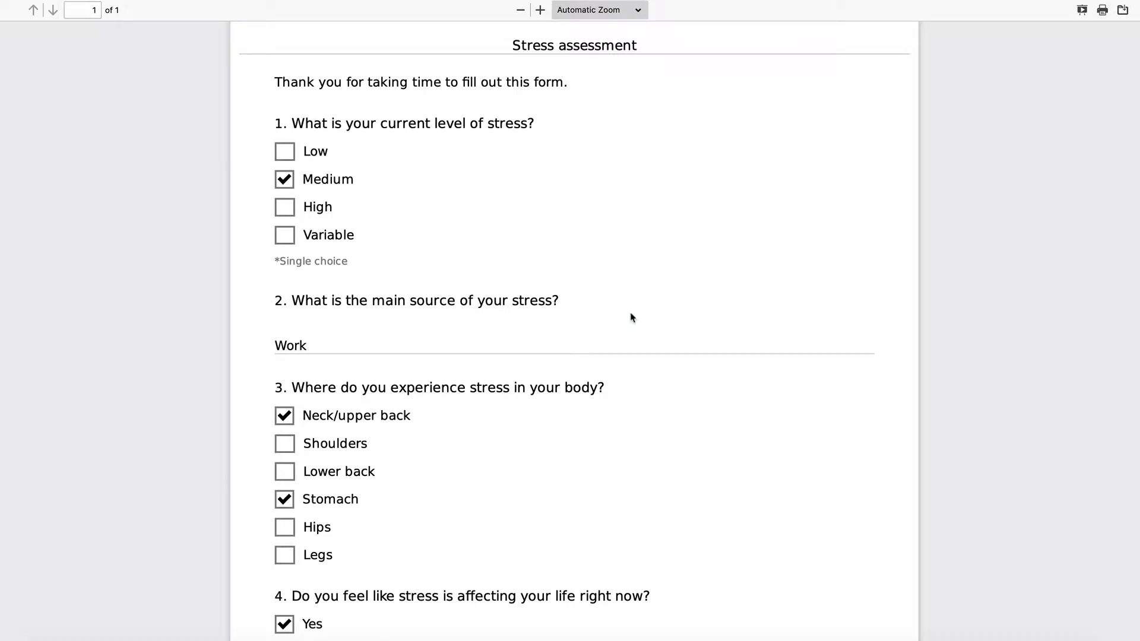
scroll(643, 321, down, 5)
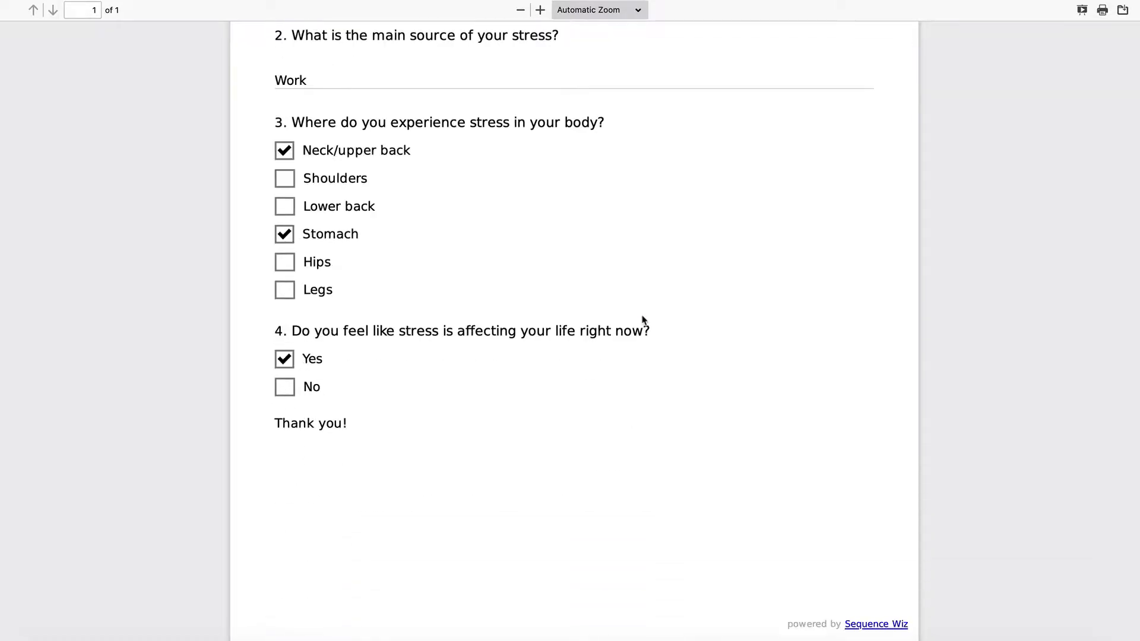
scroll(643, 321, up, 5)
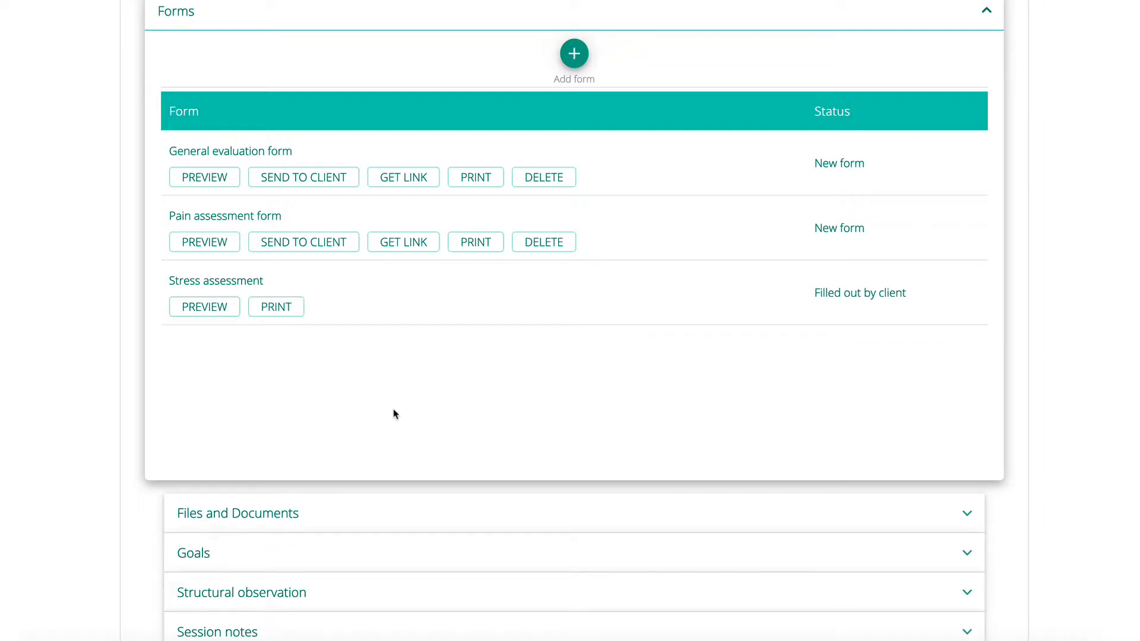
Step: Go to the list of all forms and duplicate the Pain assessment form template
scroll(395, 414, up, 4)
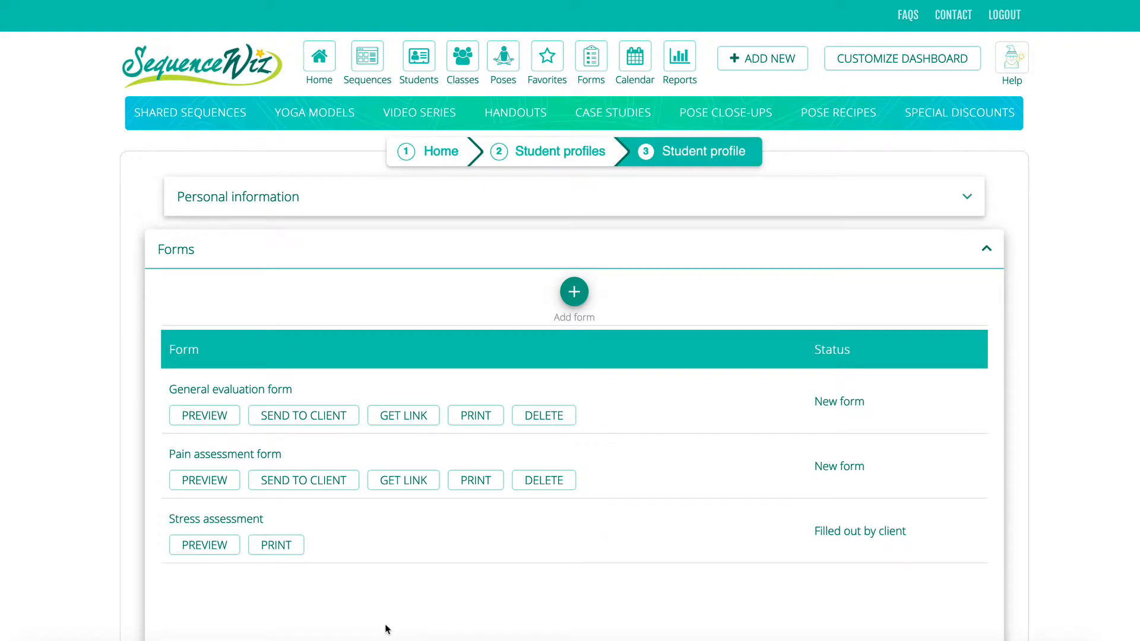
click(591, 57)
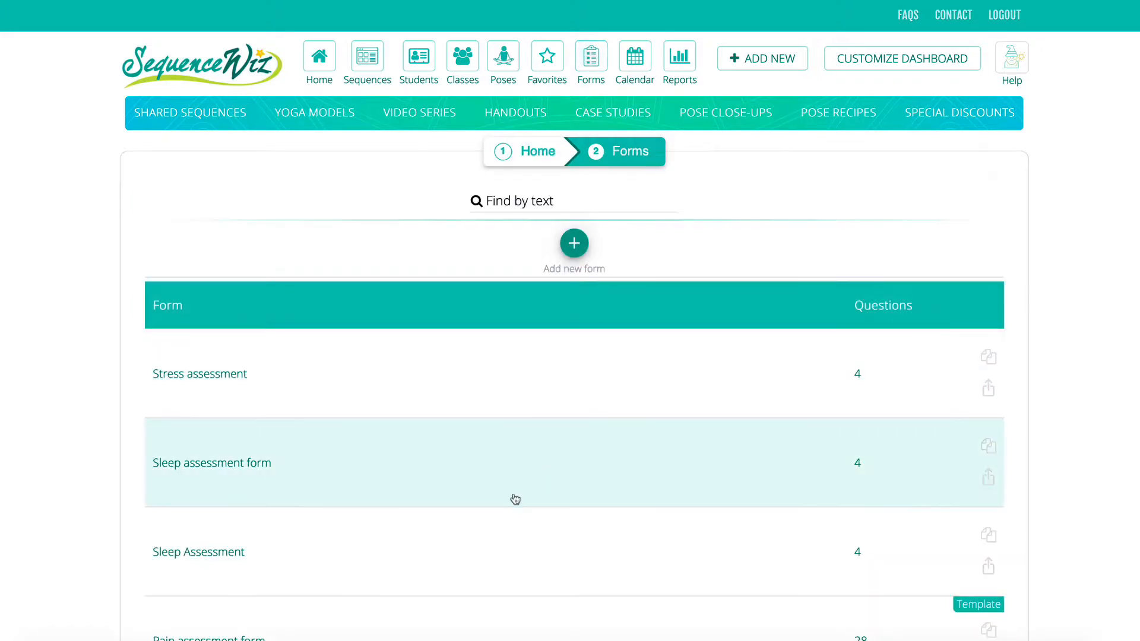
scroll(509, 536, down, 3)
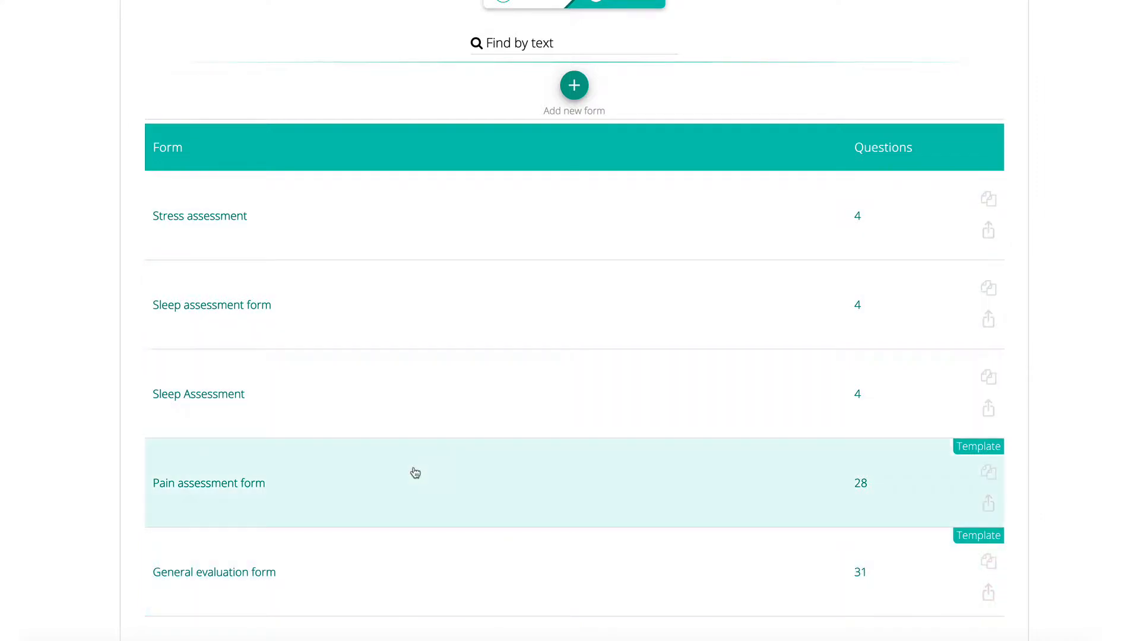
scroll(415, 473, down, 2)
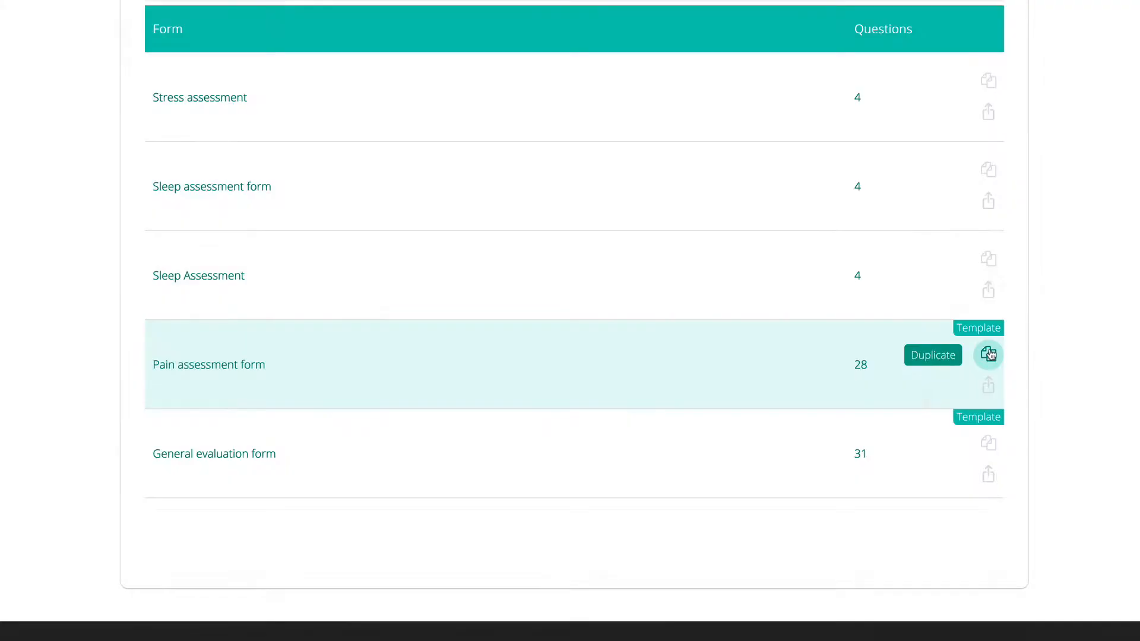
click(990, 355)
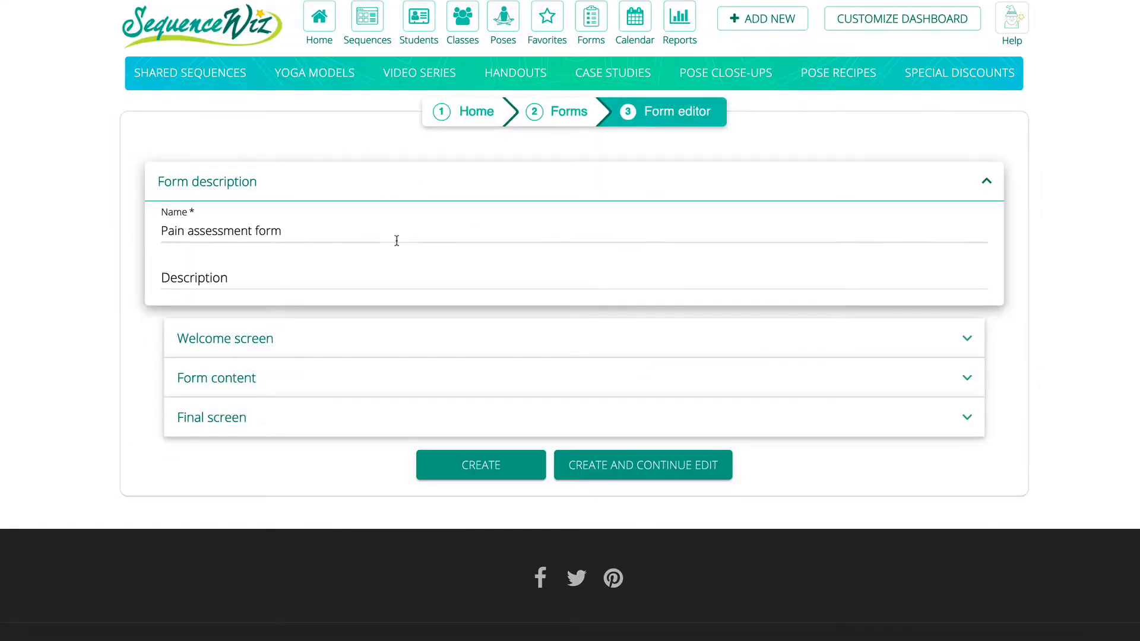
Step: Look through the duplicated form's content down to the last question and create the copy under the name Pain assessment form
click(293, 334)
click(273, 379)
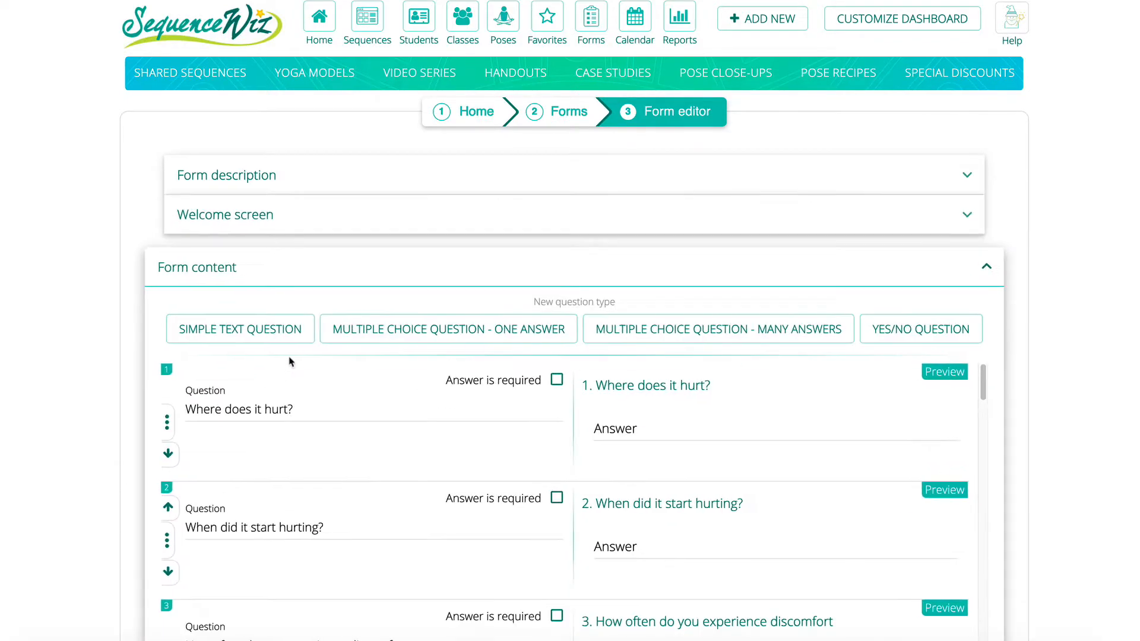
scroll(334, 488, down, 15)
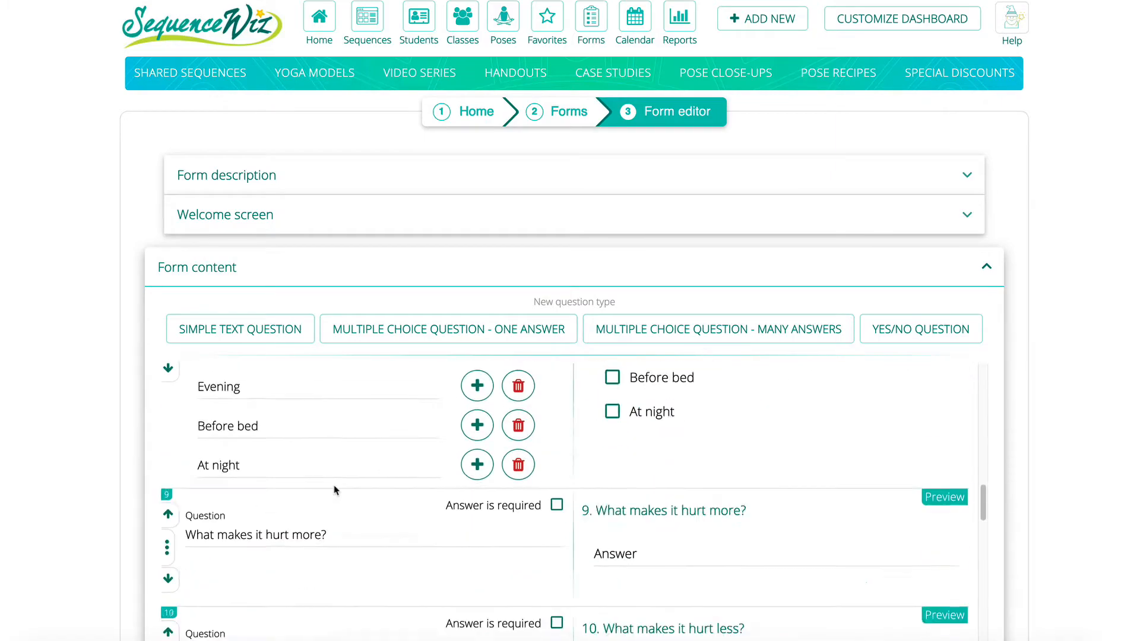
scroll(333, 488, down, 15)
scroll(1054, 376, down, 3)
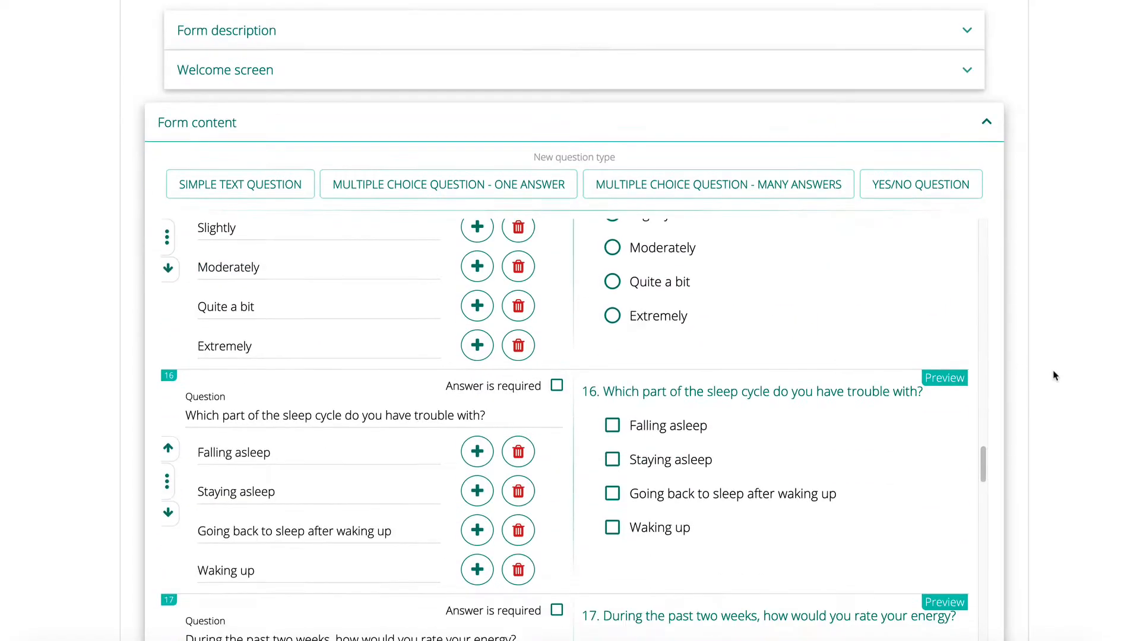
scroll(817, 418, down, 20)
scroll(1085, 472, down, 5)
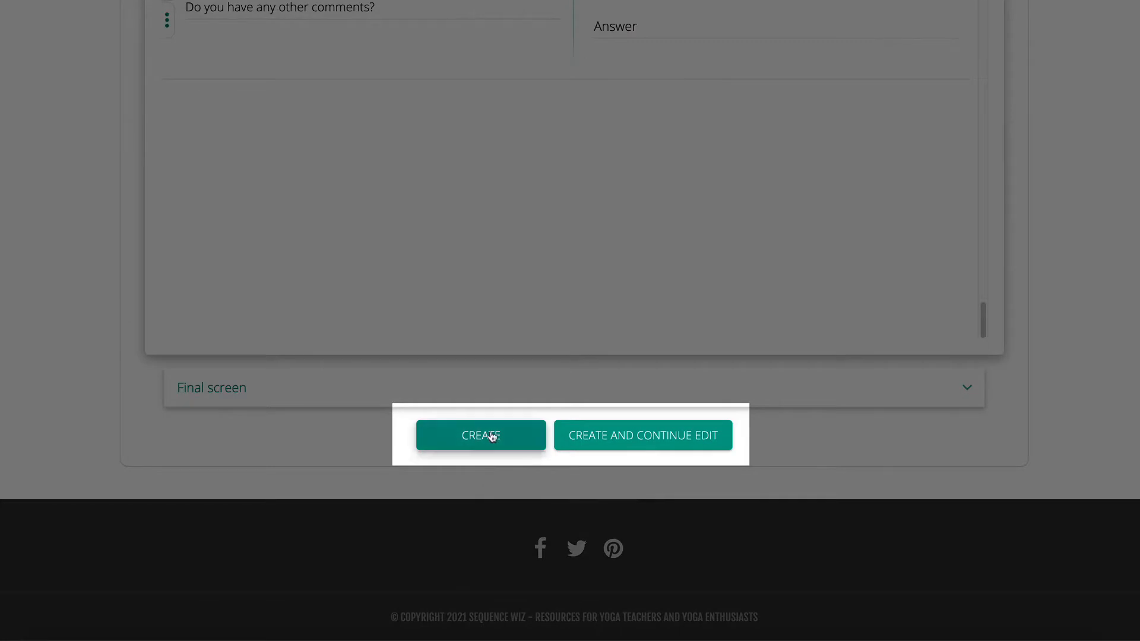
click(492, 437)
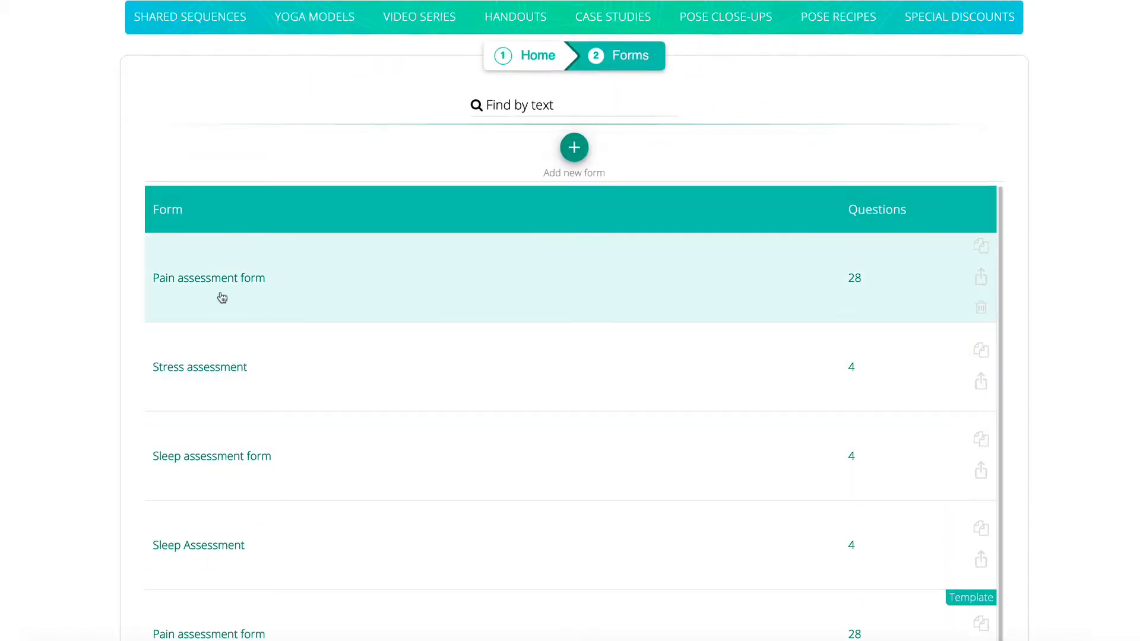